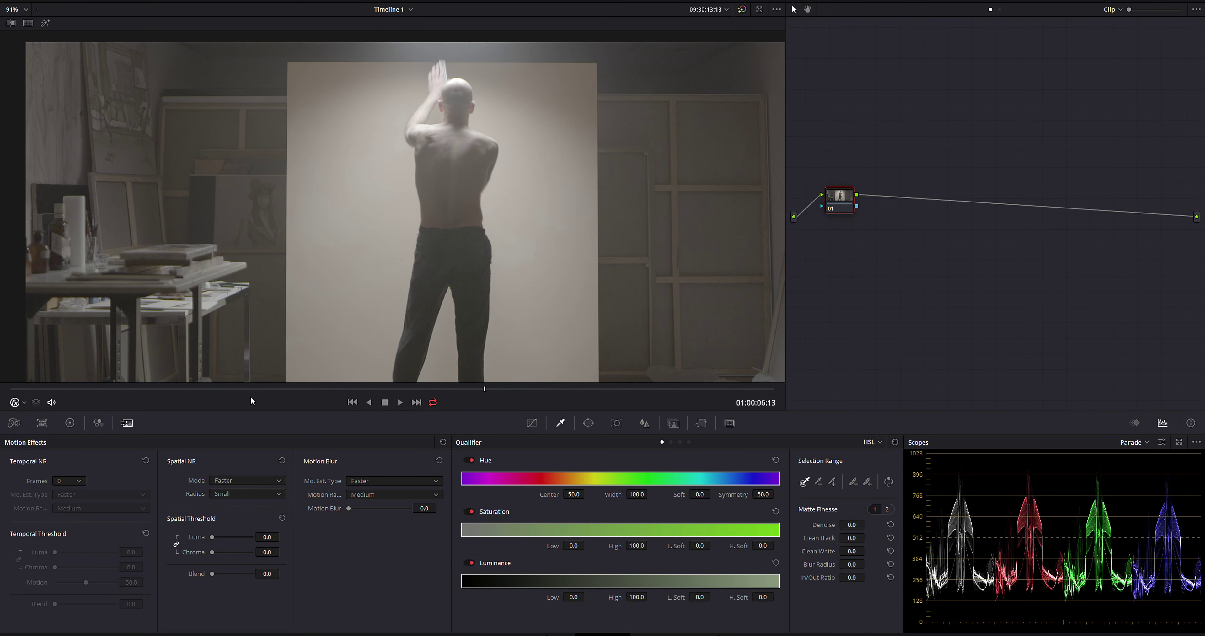
Step: Scrub through the RED clip and zoom into the wall beside the man to inspect the noise
{"action": "left_click_drag", "start_coordinate": [234, 389], "coordinate": [570, 373]}
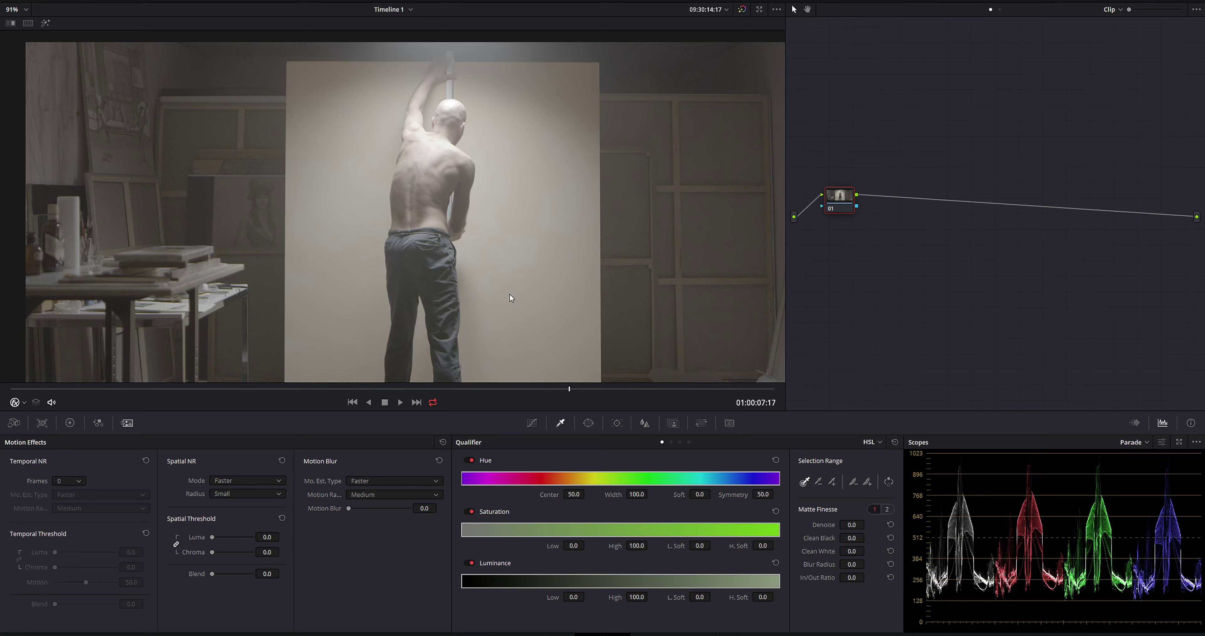
{"action": "scroll", "coordinate": [509, 293], "scroll_direction": "up", "scroll_amount": 5}
{"action": "scroll", "coordinate": [506, 289], "scroll_direction": "up", "scroll_amount": 4}
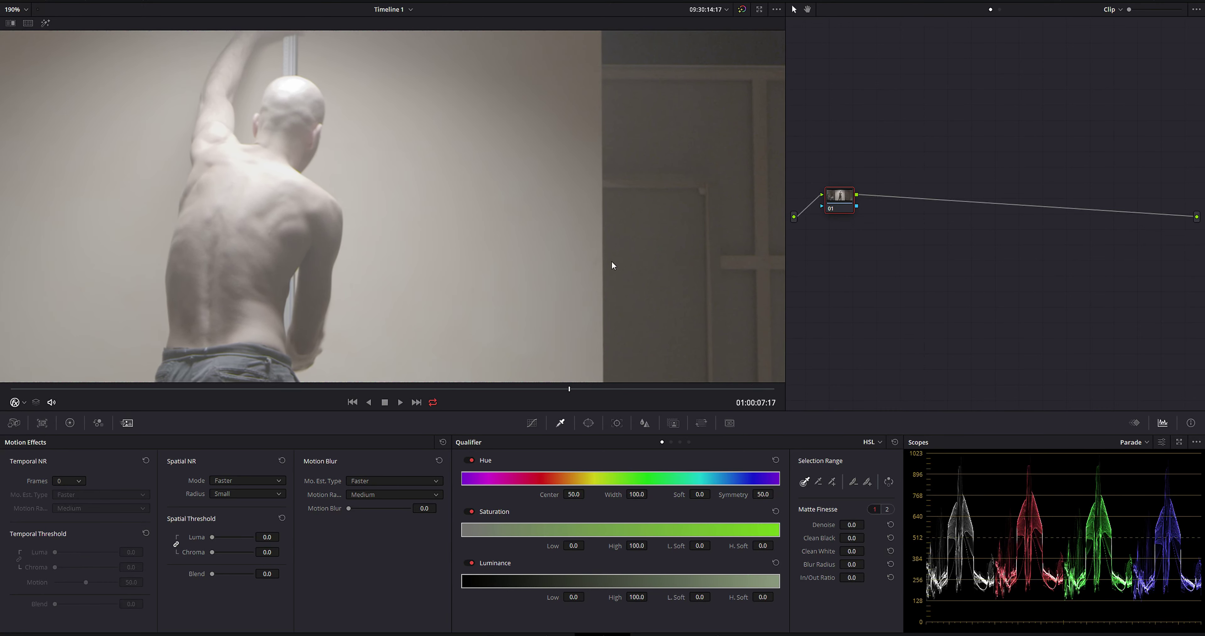
{"action": "left_click_drag", "start_coordinate": [613, 264], "coordinate": [360, 251]}
{"action": "scroll", "coordinate": [443, 292], "scroll_direction": "up", "scroll_amount": 5}
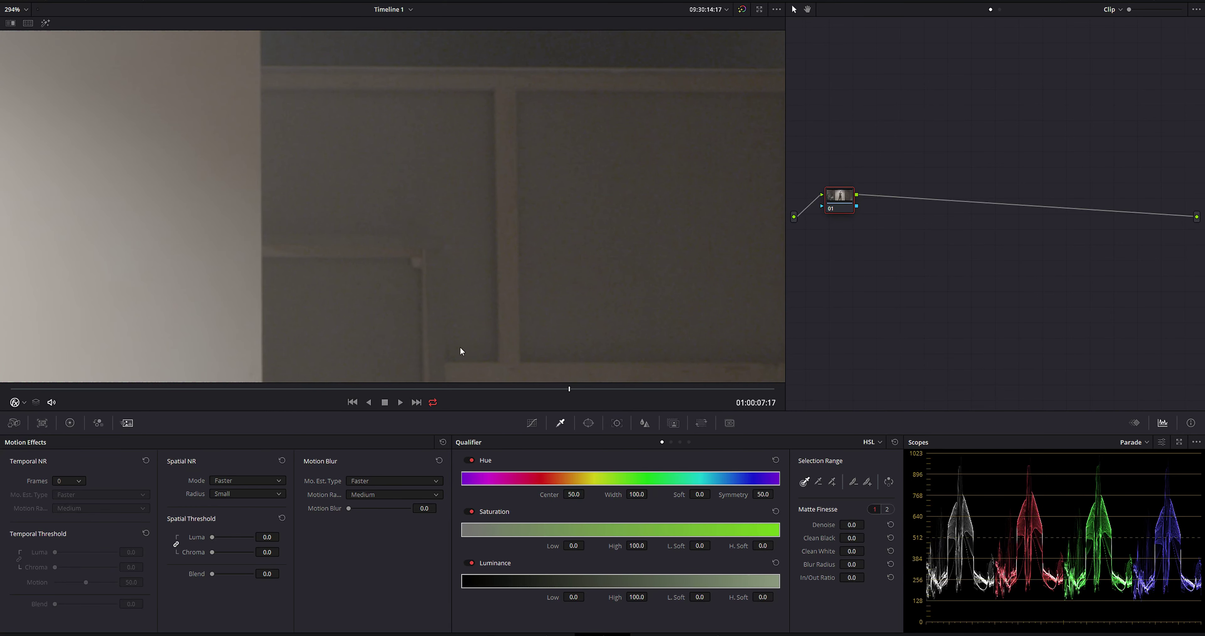
{"action": "left_click_drag", "start_coordinate": [306, 388], "coordinate": [433, 388]}
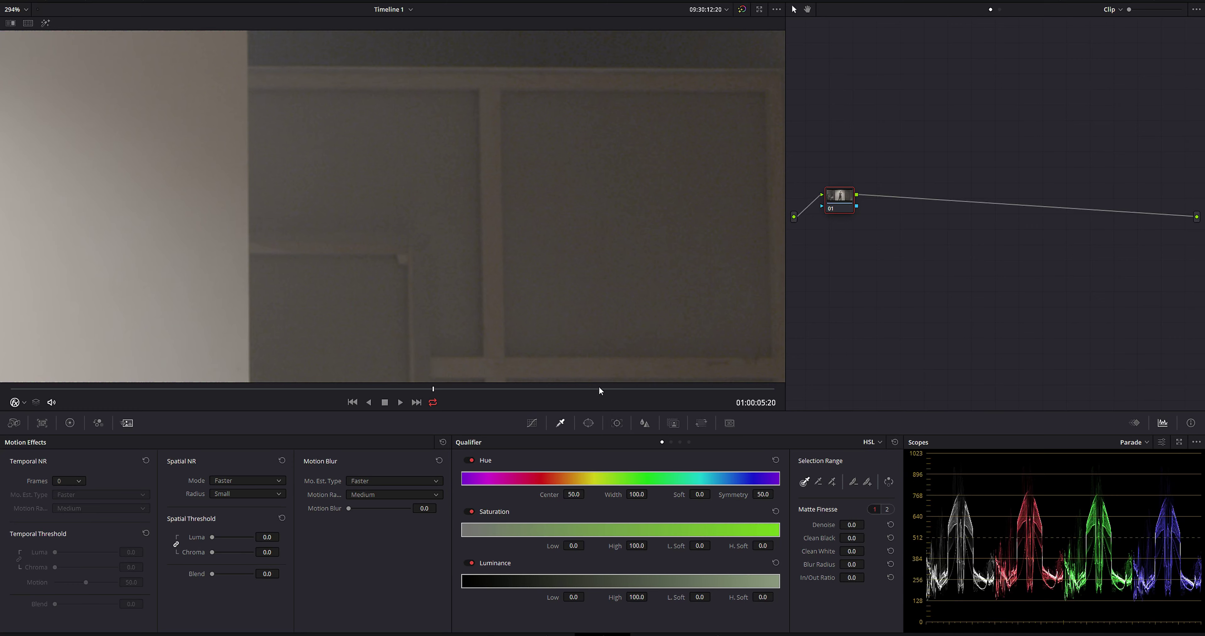
Step: Review the RED Camera Raw settings while panning the magnified wall, then fit the frame
{"action": "left_click", "coordinate": [14, 422]}
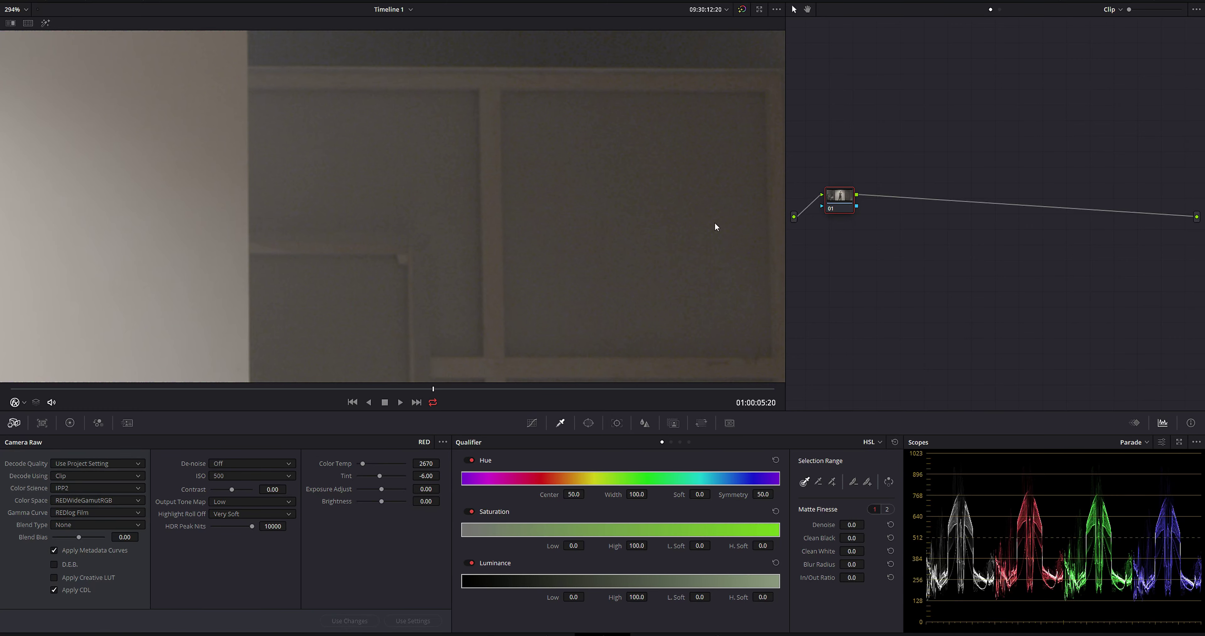
{"action": "scroll", "coordinate": [354, 222], "scroll_direction": "down", "scroll_amount": 5}
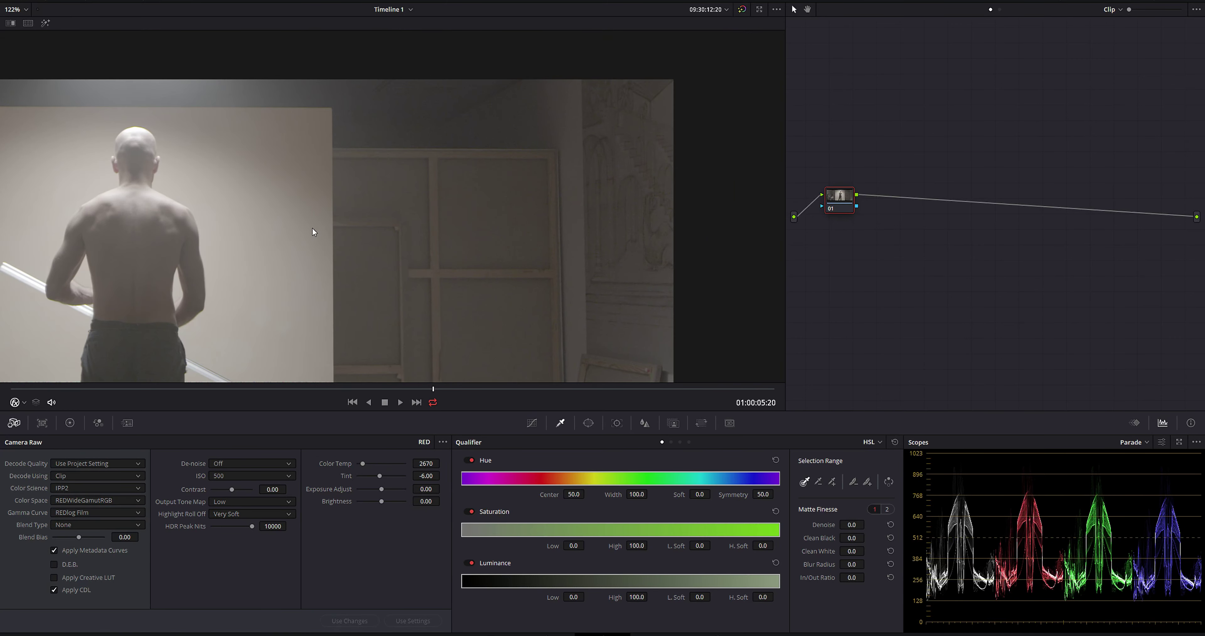
{"action": "scroll", "coordinate": [458, 243], "scroll_direction": "up", "scroll_amount": 8}
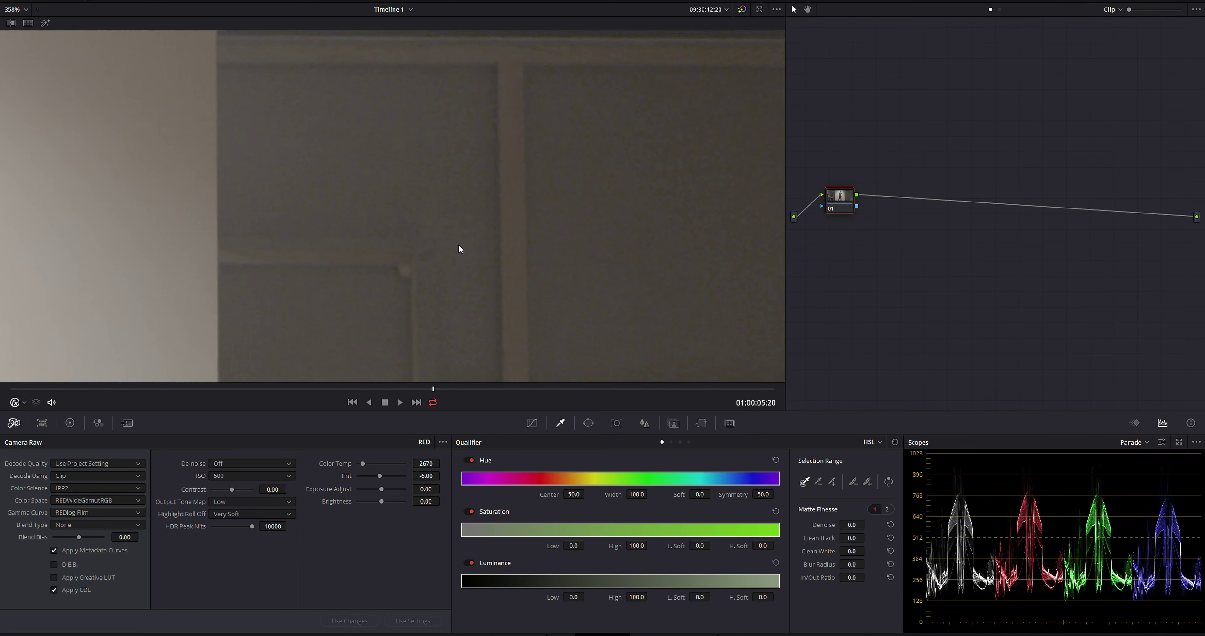
{"action": "left_click_drag", "start_coordinate": [573, 213], "coordinate": [466, 197]}
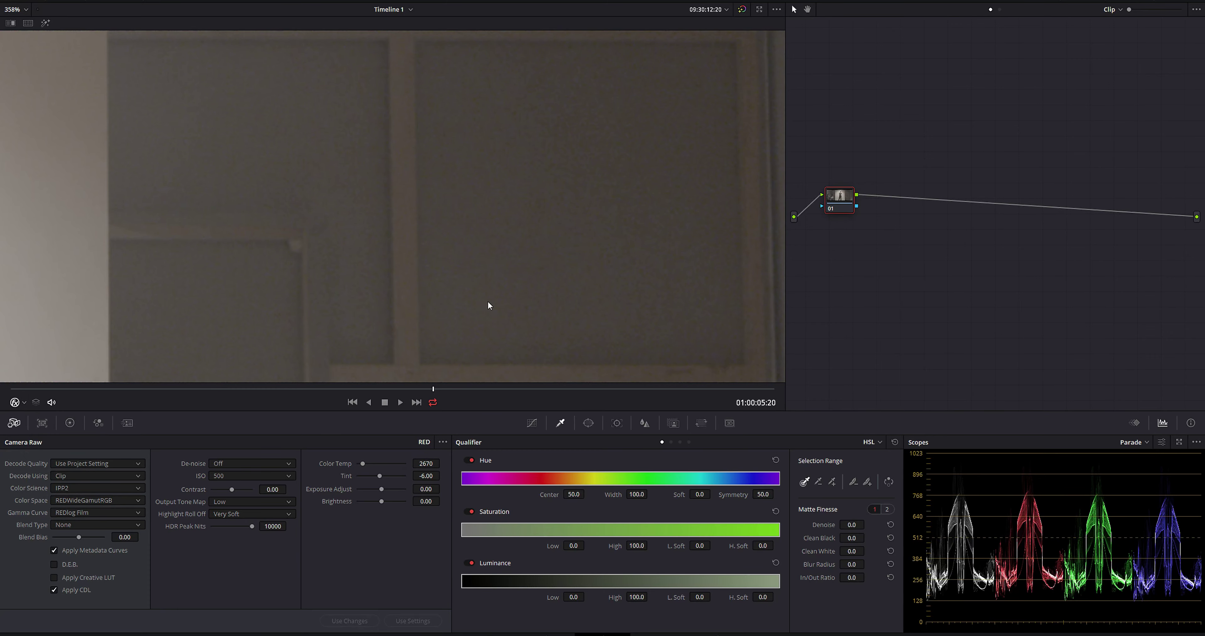
{"action": "key", "text": "shift+z"}
Step: Add a second serial node carrying a RED REC709 3D LUT from the Aram K LUTS set
{"action": "key", "text": "alt+s"}
{"action": "left_click_drag", "start_coordinate": [883, 201], "coordinate": [965, 197]}
{"action": "right_click", "coordinate": [965, 197]}
{"action": "mouse_move", "coordinate": [1005, 299]}
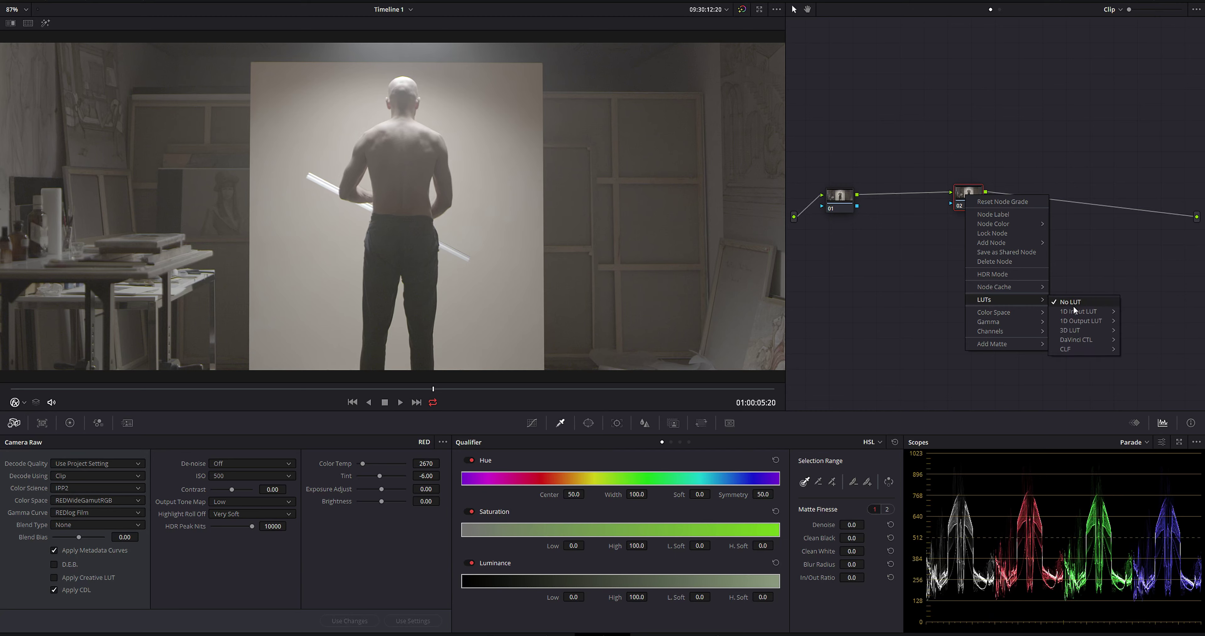
{"action": "mouse_move", "coordinate": [1073, 330]}
{"action": "mouse_move", "coordinate": [999, 344]}
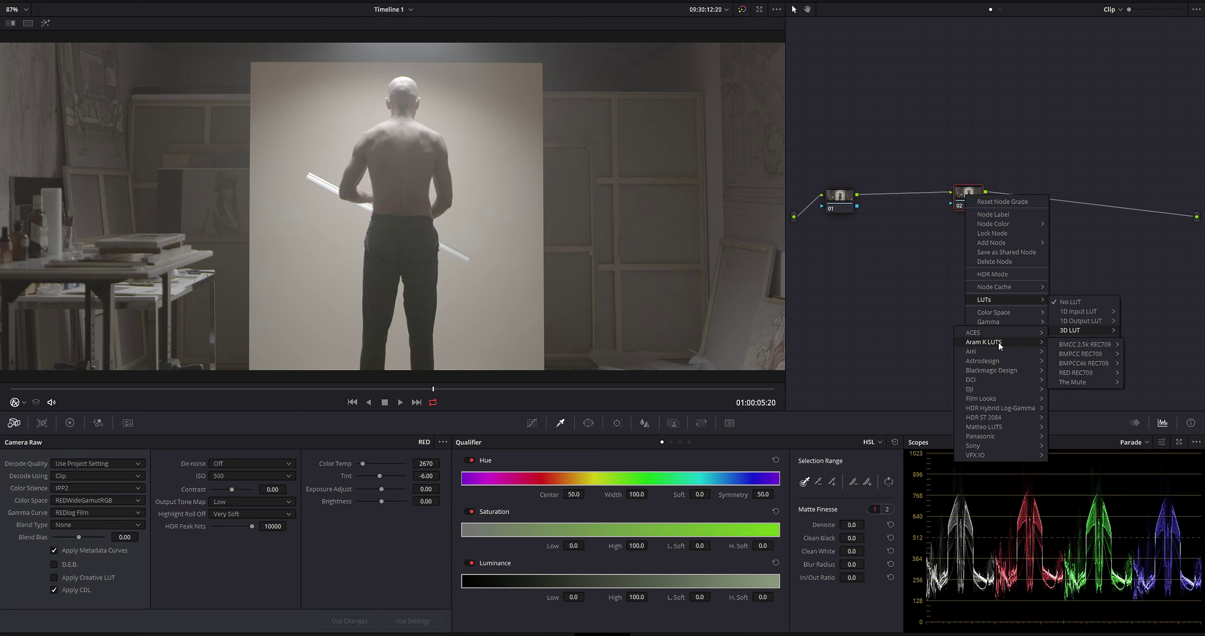
{"action": "mouse_move", "coordinate": [1076, 372]}
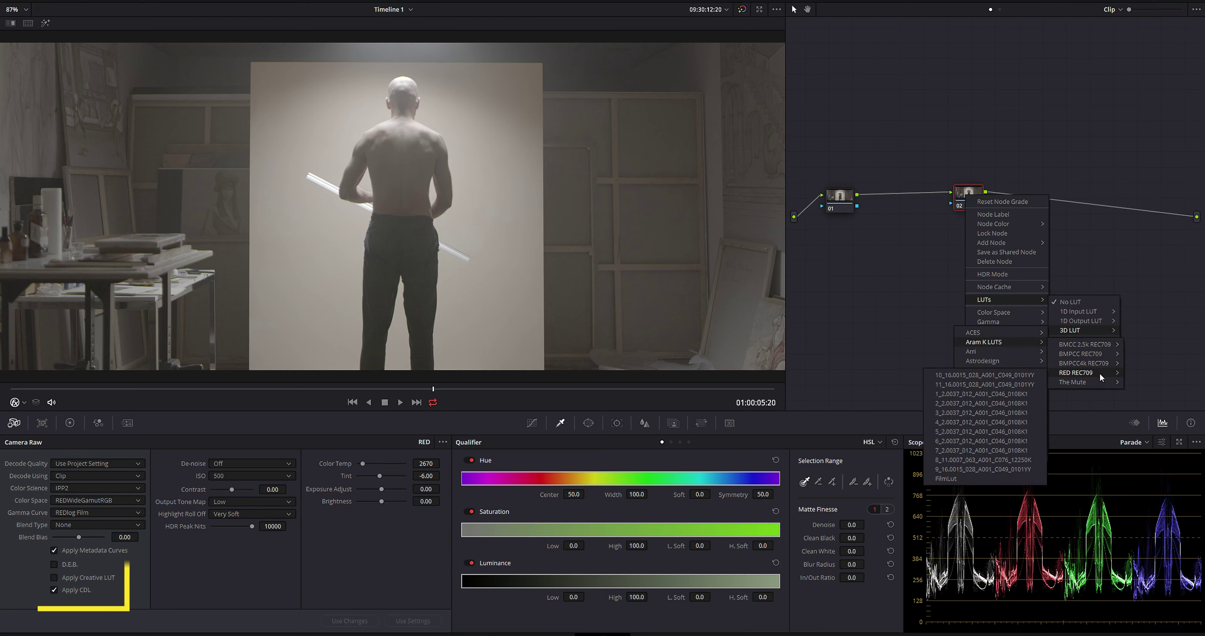
{"action": "left_click", "coordinate": [983, 441]}
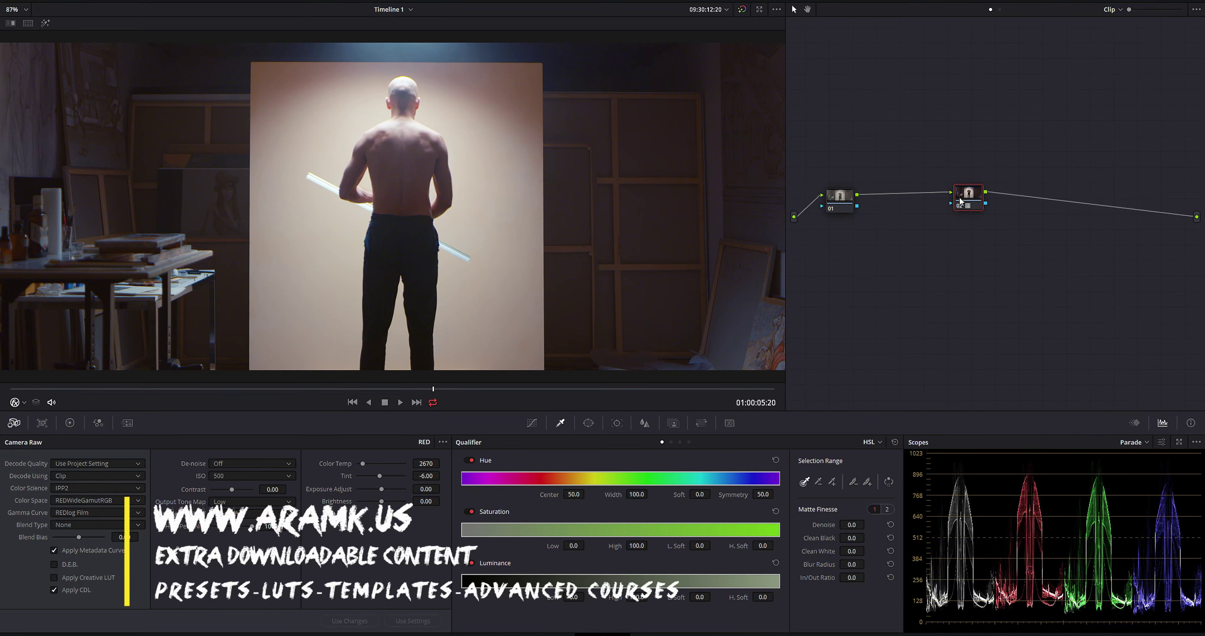
{"action": "left_click_drag", "start_coordinate": [959, 197], "coordinate": [966, 197]}
{"action": "left_click", "coordinate": [349, 388]}
{"action": "left_click", "coordinate": [842, 201]}
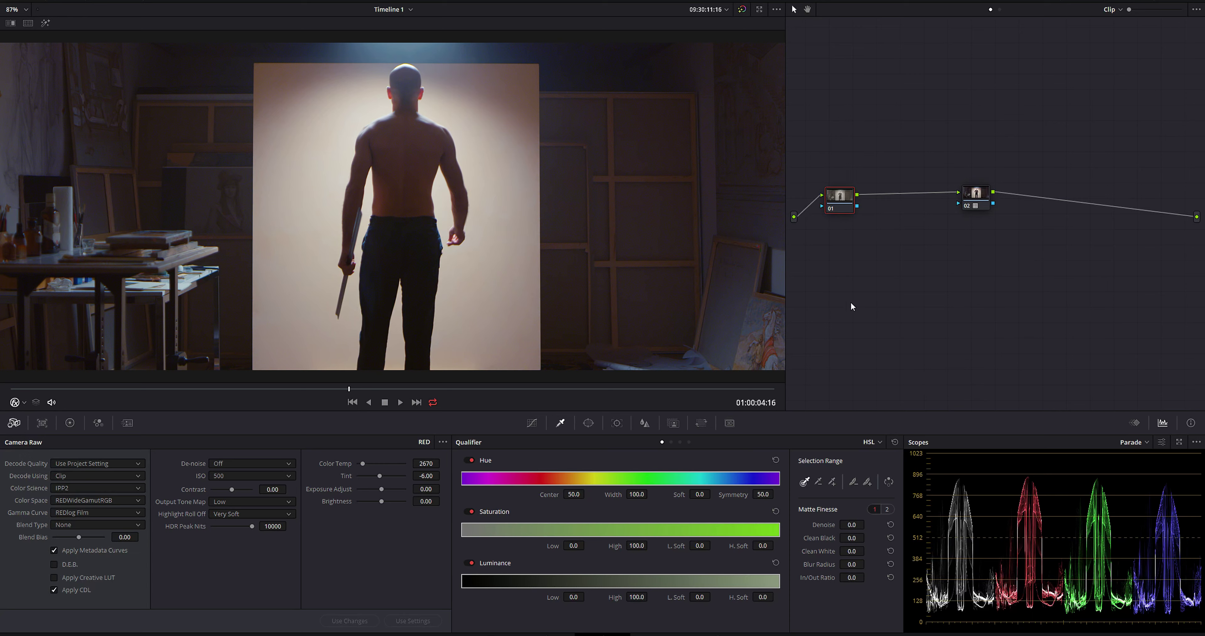
Step: Add a new serial node after the first node and switch the scope to Vectorscope
{"action": "key", "text": "alt+s"}
{"action": "left_click_drag", "start_coordinate": [906, 199], "coordinate": [928, 198]}
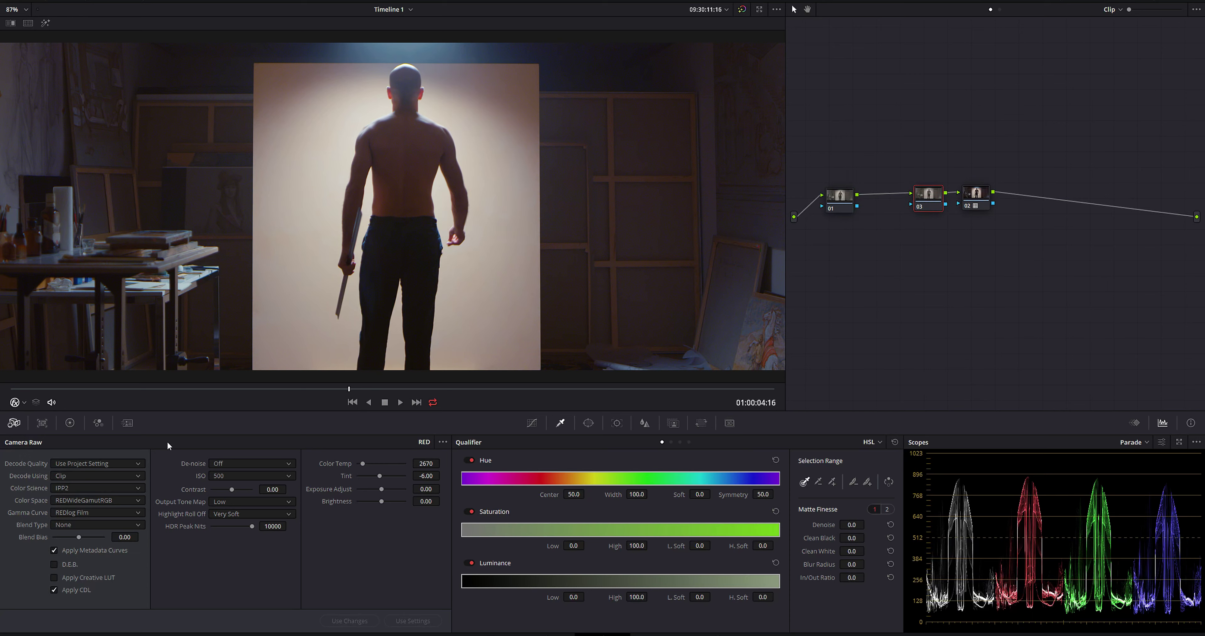
{"action": "left_click", "coordinate": [1143, 442]}
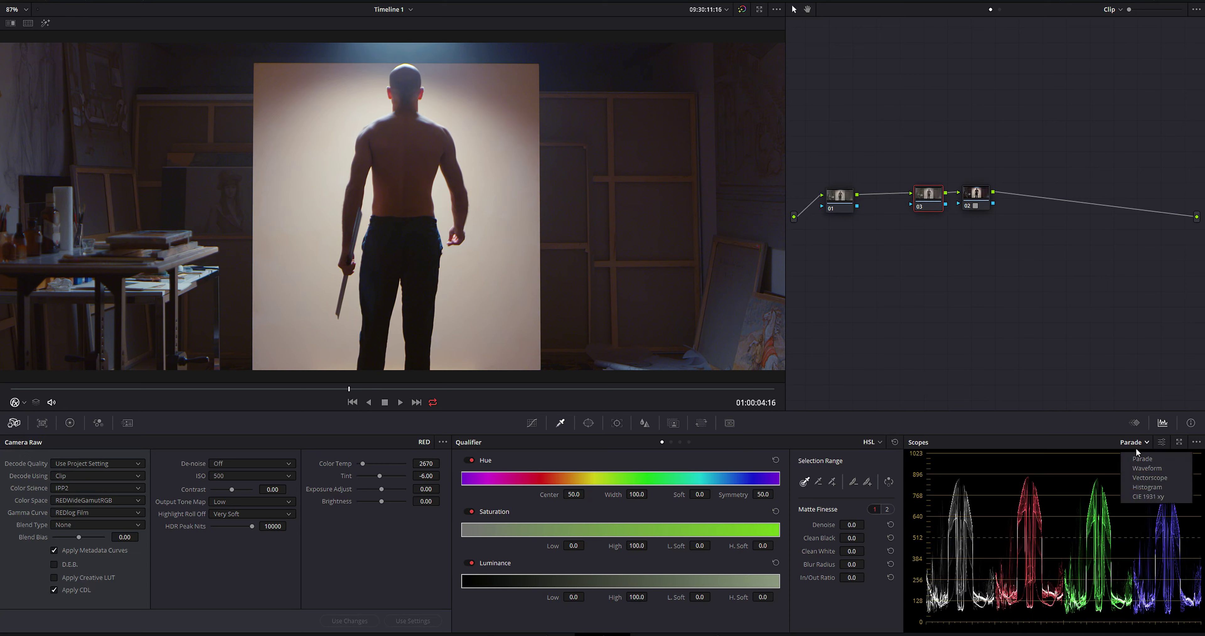
{"action": "left_click", "coordinate": [1162, 477]}
Step: Warm the new node's Offset to 24.29/25.20/22.00 and place it before the LUT node
{"action": "left_click", "coordinate": [70, 423]}
{"action": "left_click_drag", "start_coordinate": [397, 519], "coordinate": [394, 517]}
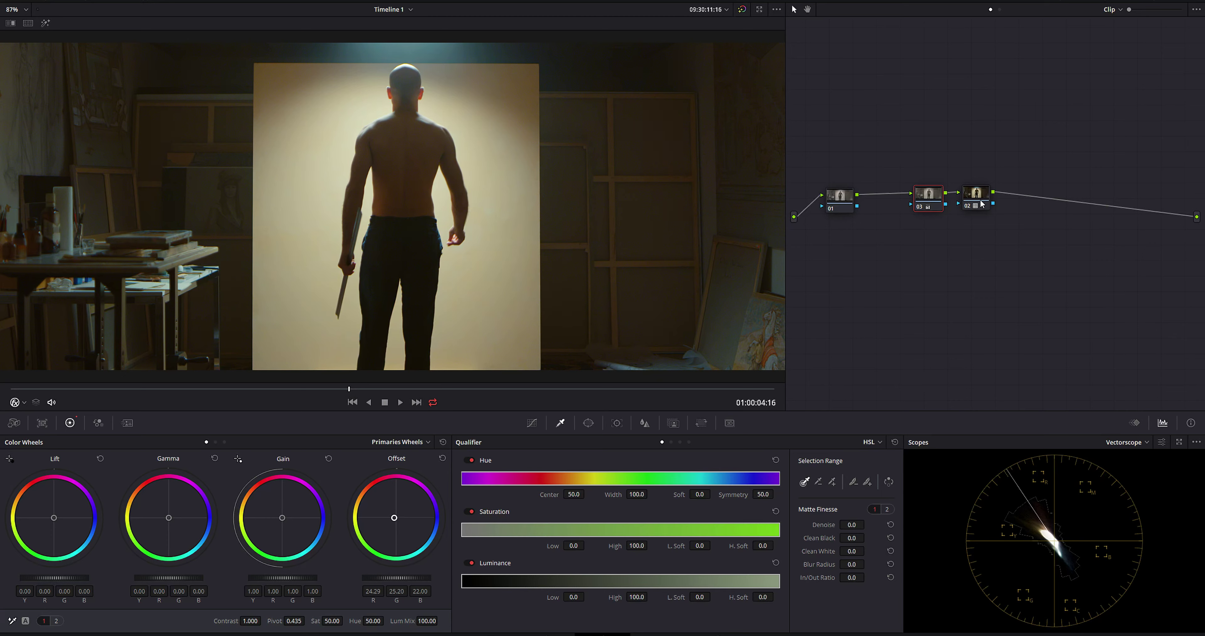
{"action": "left_click_drag", "start_coordinate": [982, 201], "coordinate": [1149, 204]}
{"action": "left_click_drag", "start_coordinate": [930, 197], "coordinate": [1095, 197]}
{"action": "left_click", "coordinate": [839, 198]}
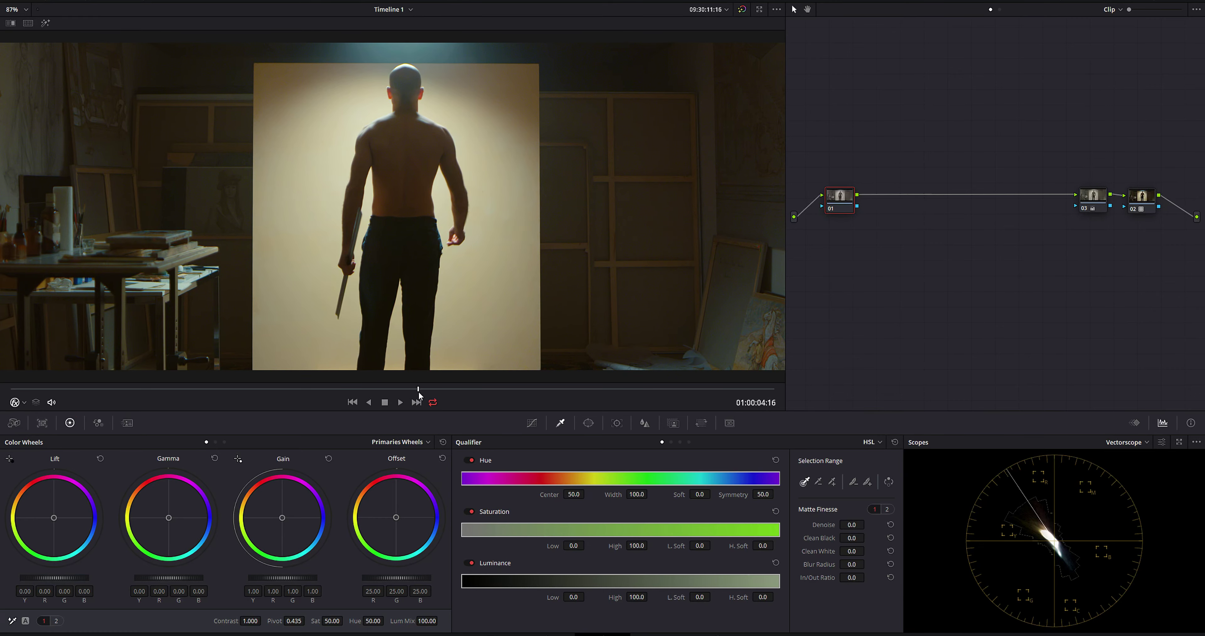
{"action": "left_click_drag", "start_coordinate": [374, 391], "coordinate": [483, 387]}
Step: Zoom into the dark wall and step a few frames forward to check the noise
{"action": "scroll", "coordinate": [514, 283], "scroll_direction": "up", "scroll_amount": 6}
{"action": "scroll", "coordinate": [484, 241], "scroll_direction": "up", "scroll_amount": 4}
{"action": "scroll", "coordinate": [396, 213], "scroll_direction": "down", "scroll_amount": 1}
{"action": "scroll", "coordinate": [470, 260], "scroll_direction": "up", "scroll_amount": 2}
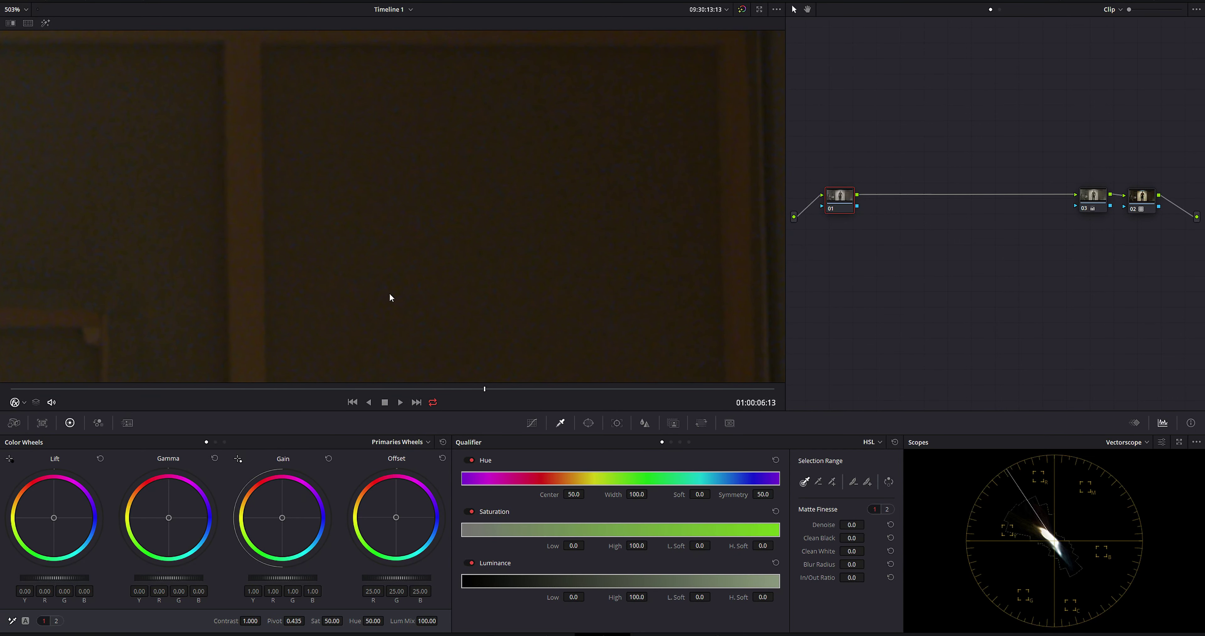
{"action": "left_click_drag", "start_coordinate": [494, 387], "coordinate": [508, 387]}
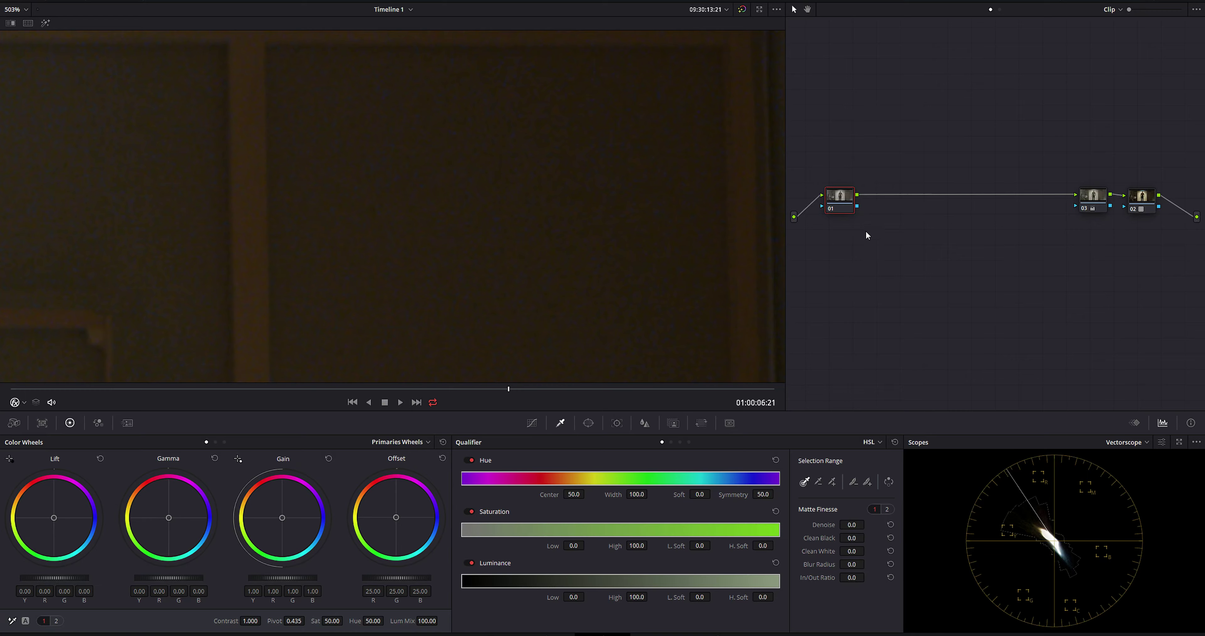
{"action": "scroll", "coordinate": [448, 260], "scroll_direction": "up", "scroll_amount": 2}
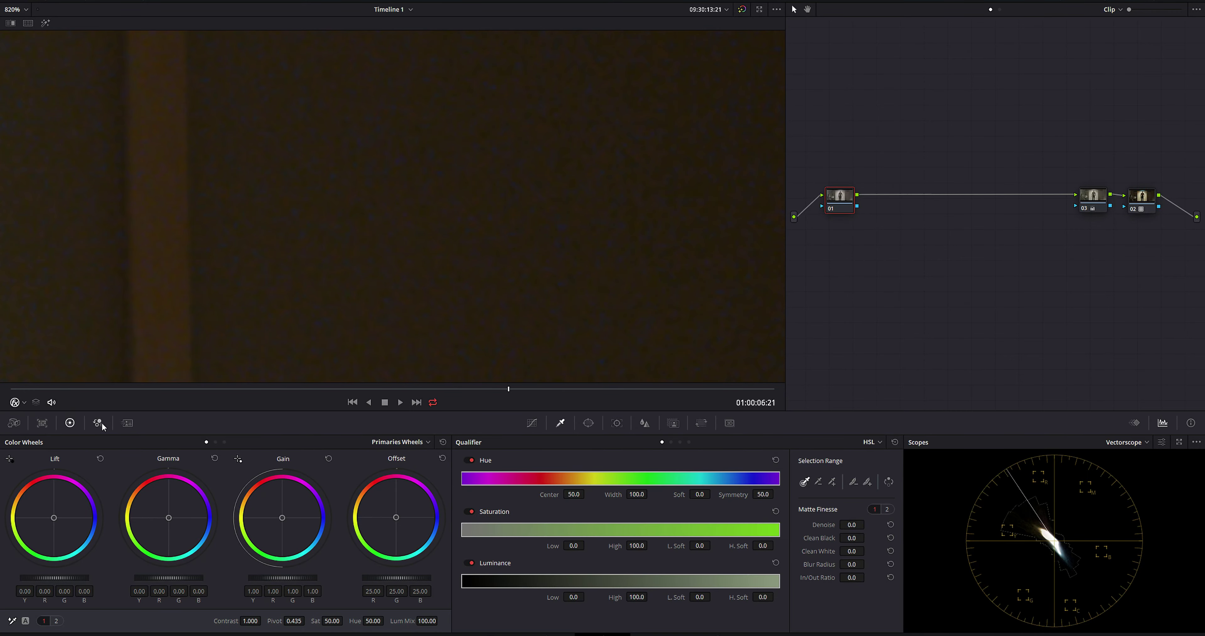
Step: Raise node 01's Spatial NR chroma threshold to 12.4 and compare the noise across frames
{"action": "left_click", "coordinate": [126, 423]}
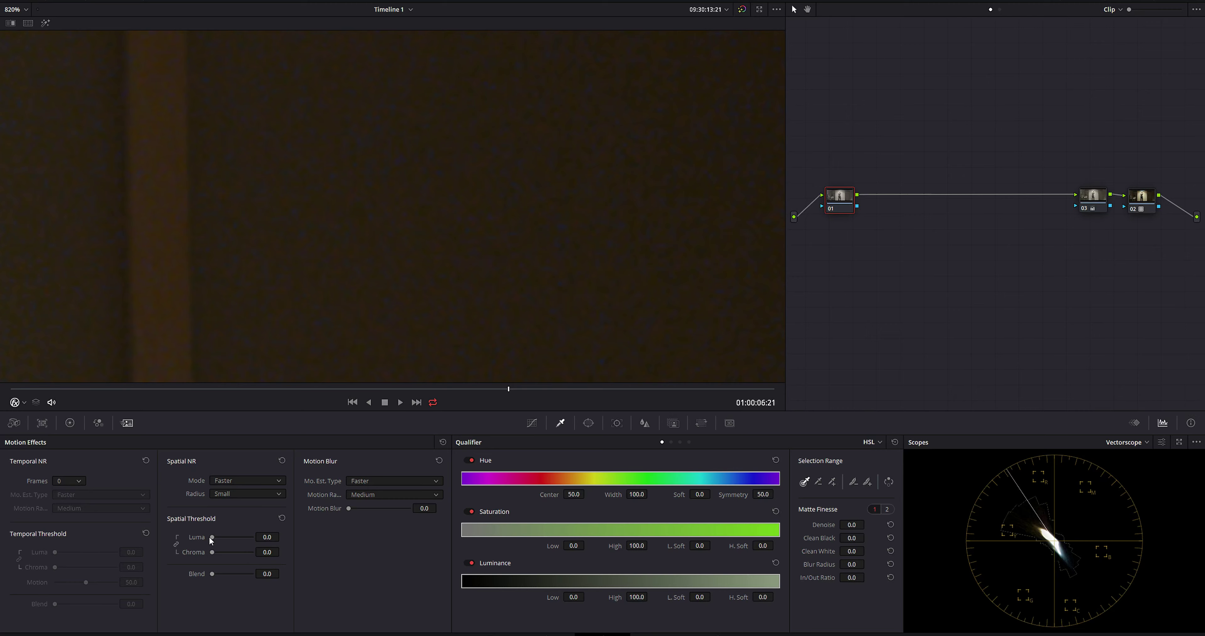
{"action": "left_click_drag", "start_coordinate": [267, 551], "coordinate": [271, 552]}
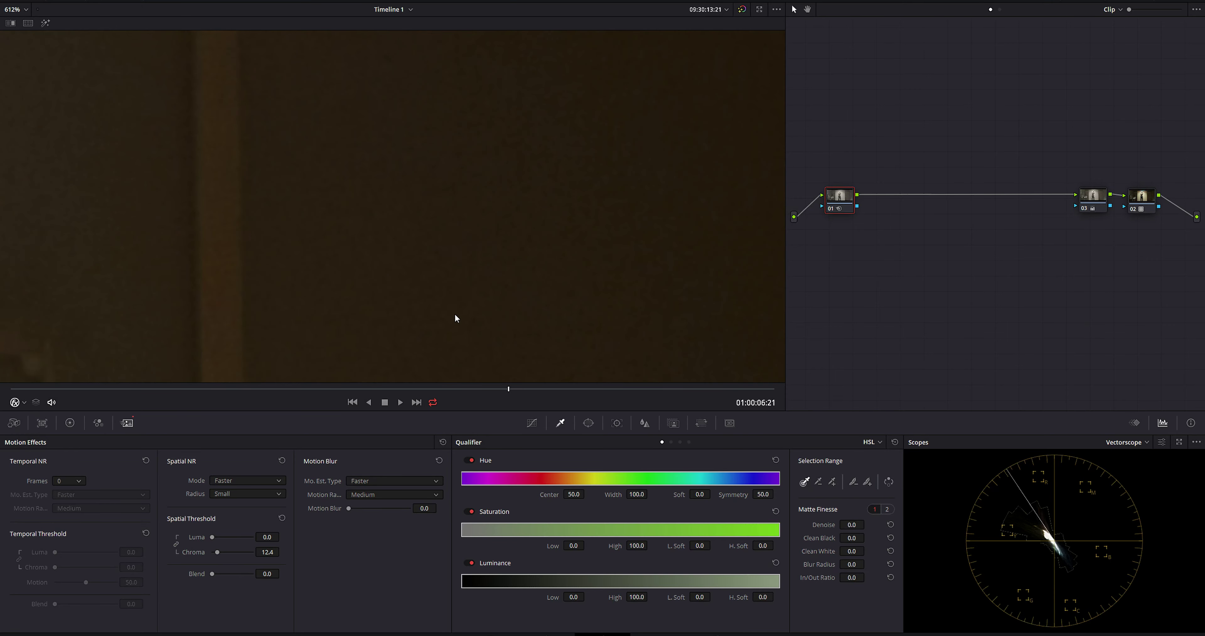
{"action": "scroll", "coordinate": [455, 313], "scroll_direction": "down", "scroll_amount": 5}
{"action": "scroll", "coordinate": [288, 268], "scroll_direction": "up", "scroll_amount": 4}
{"action": "scroll", "coordinate": [508, 260], "scroll_direction": "up", "scroll_amount": 1}
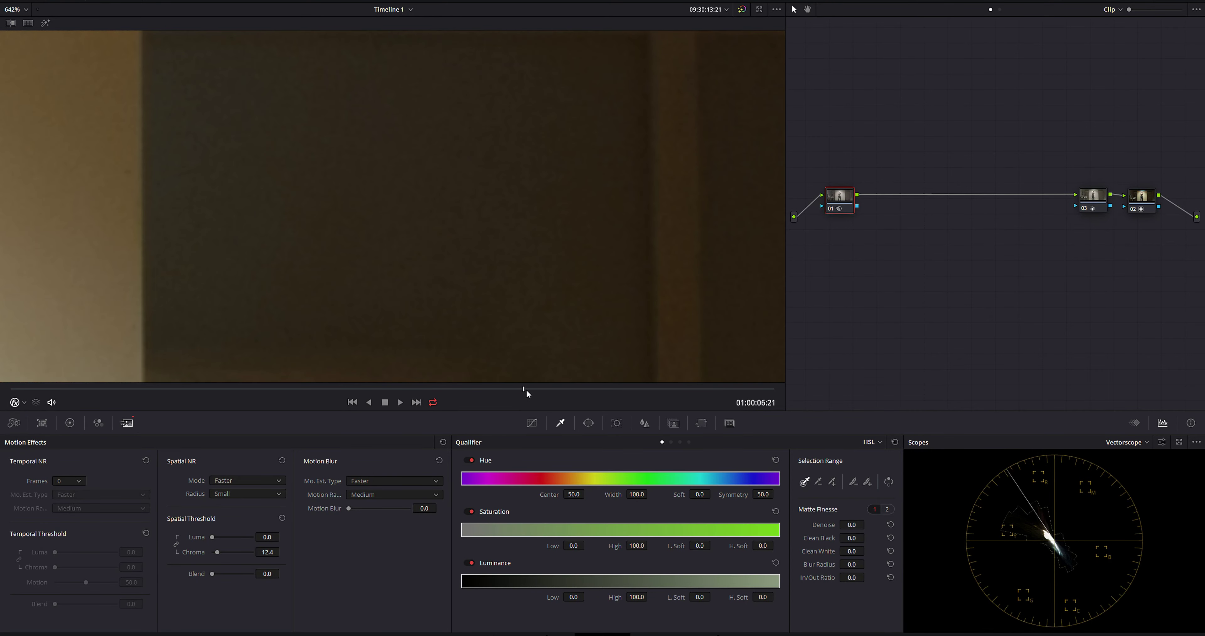
{"action": "left_click_drag", "start_coordinate": [527, 390], "coordinate": [533, 393]}
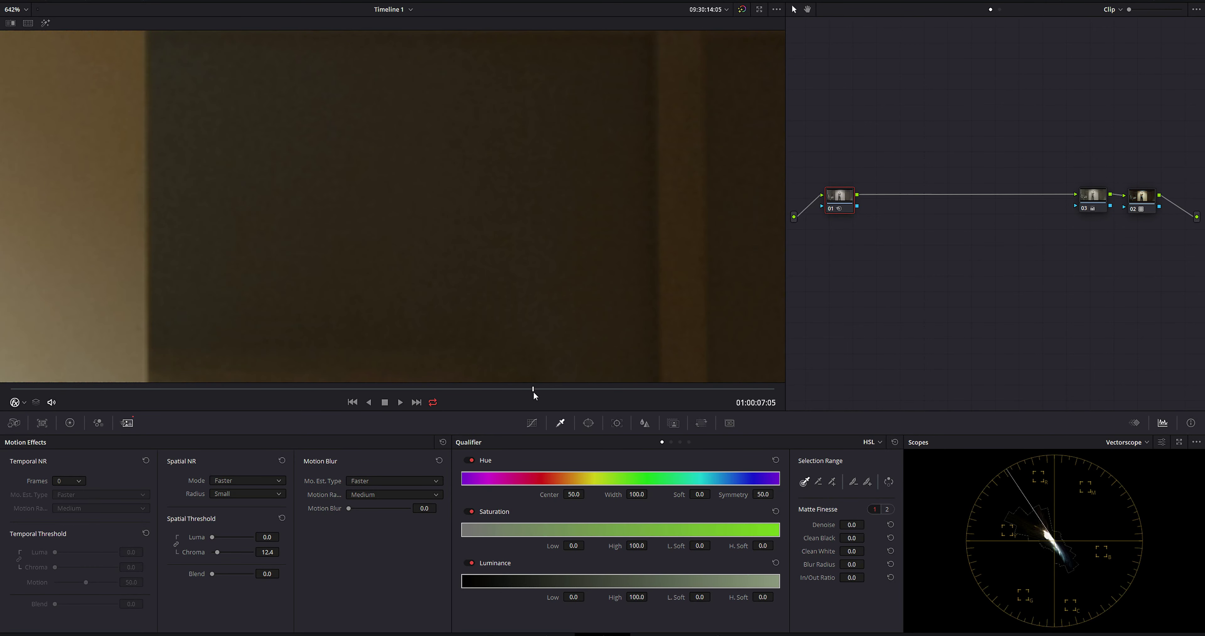
{"action": "key", "text": "shift+z"}
Step: Scrub back to an earlier frame and zoom in to check the reduced wall colour noise
{"action": "left_click_drag", "start_coordinate": [386, 394], "coordinate": [539, 388]}
{"action": "scroll", "coordinate": [571, 269], "scroll_direction": "up", "scroll_amount": 2}
{"action": "scroll", "coordinate": [570, 265], "scroll_direction": "up", "scroll_amount": 6}
{"action": "scroll", "coordinate": [426, 285], "scroll_direction": "up", "scroll_amount": 3}
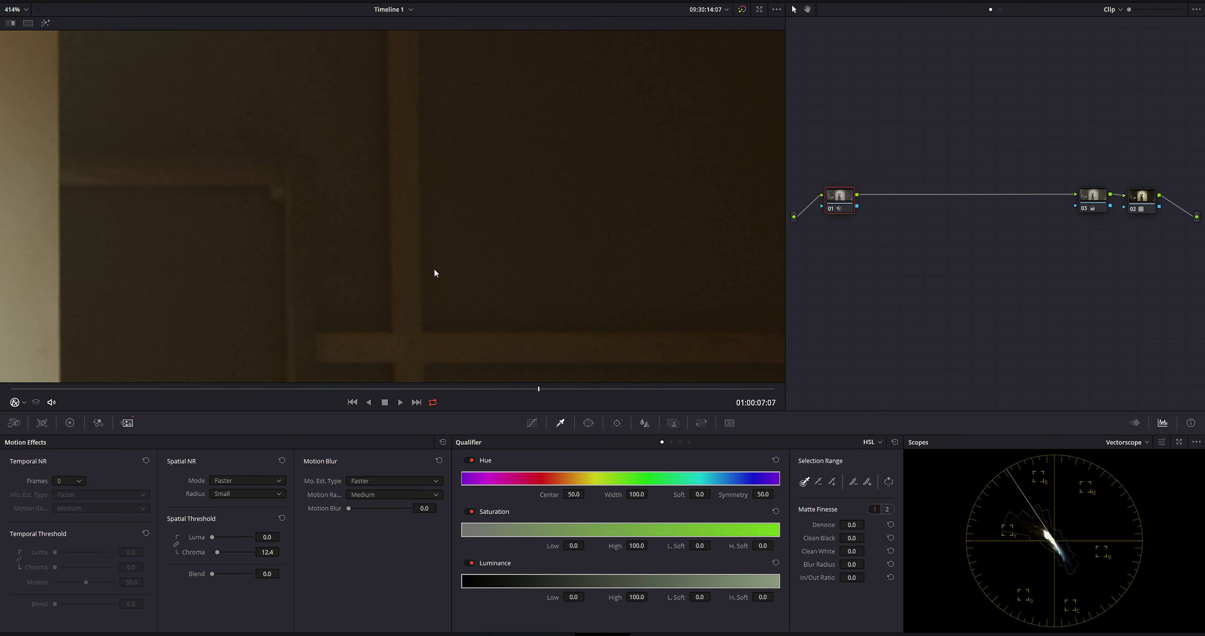
{"action": "scroll", "coordinate": [442, 281], "scroll_direction": "up", "scroll_amount": 1}
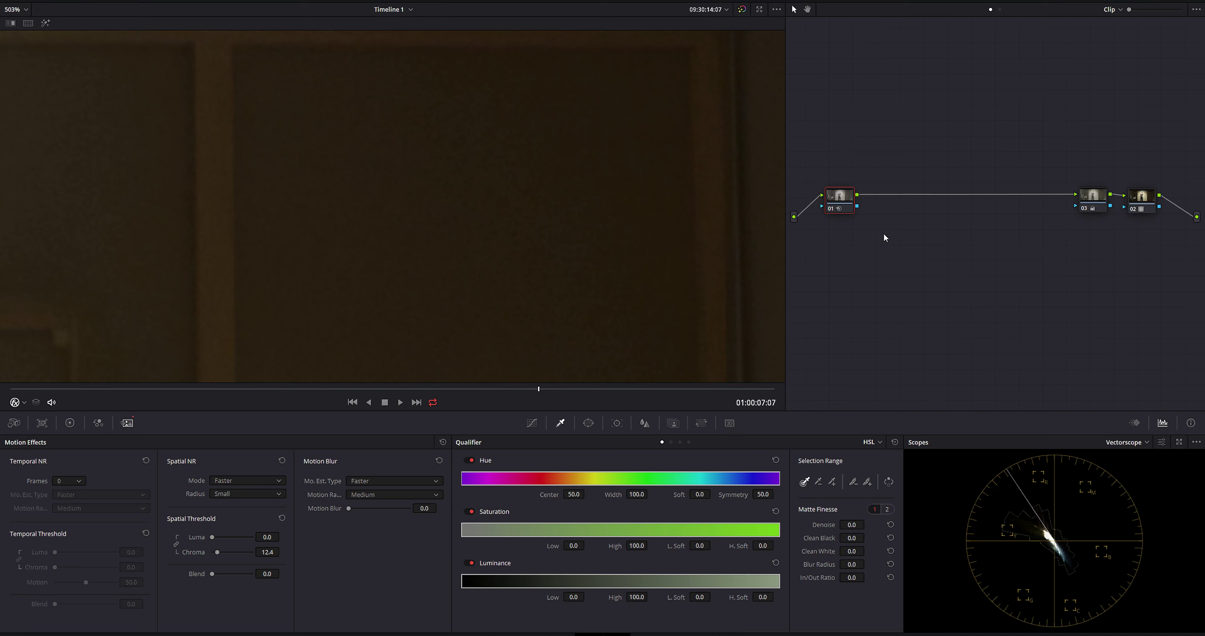
Step: Add an RGB splitter/combiner with three channel nodes after node 01 and delete the extra node 04
{"action": "key", "text": "alt+s"}
{"action": "key", "text": "alt+y"}
{"action": "left_click", "coordinate": [875, 198]}
{"action": "key", "text": "Delete"}
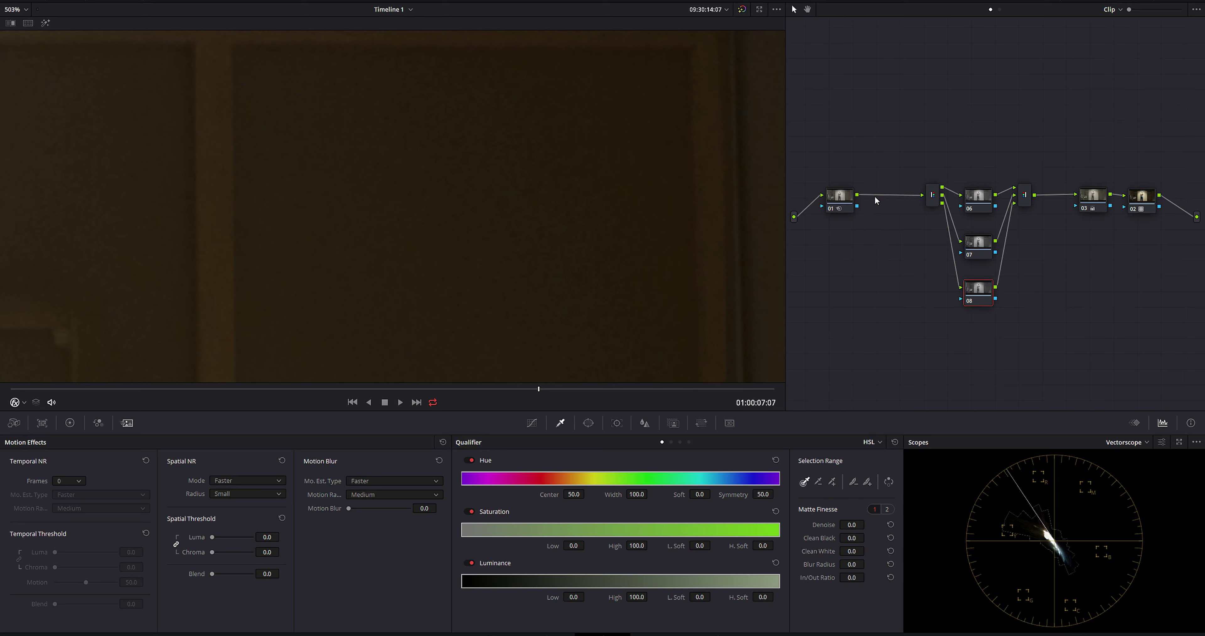
Step: Arrange the splitter, nodes 06–08 and combiner into a neat layout in line with node 01
{"action": "left_click_drag", "start_coordinate": [888, 157], "coordinate": [1036, 299]}
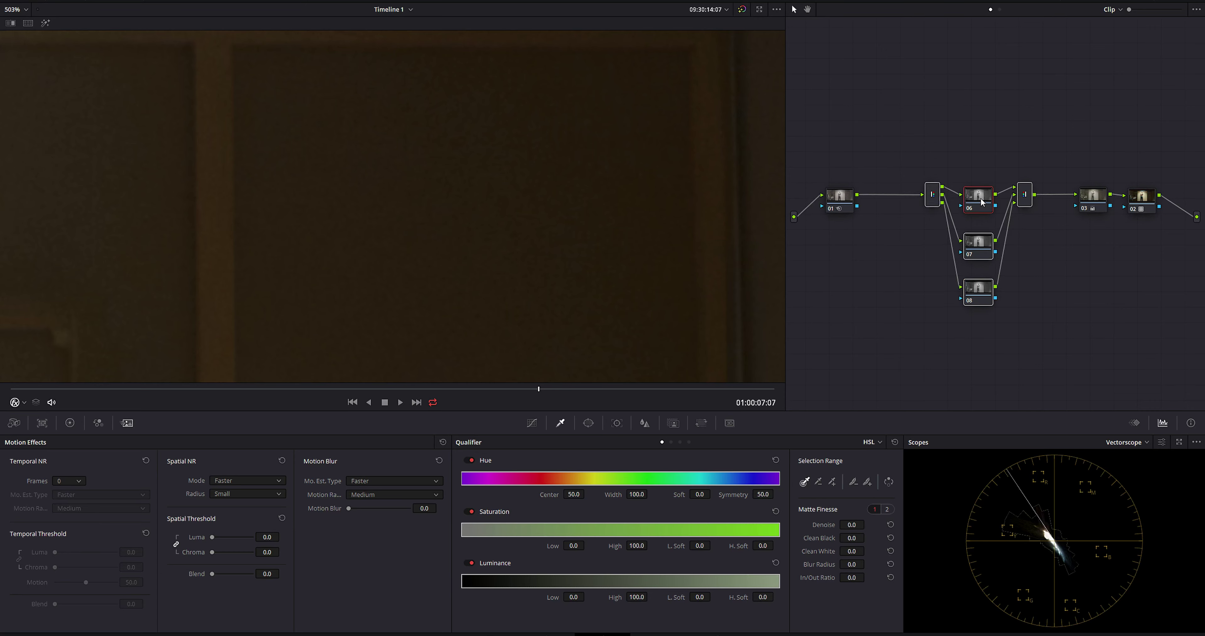
{"action": "left_click_drag", "start_coordinate": [979, 202], "coordinate": [890, 204]}
{"action": "left_click", "coordinate": [896, 229]}
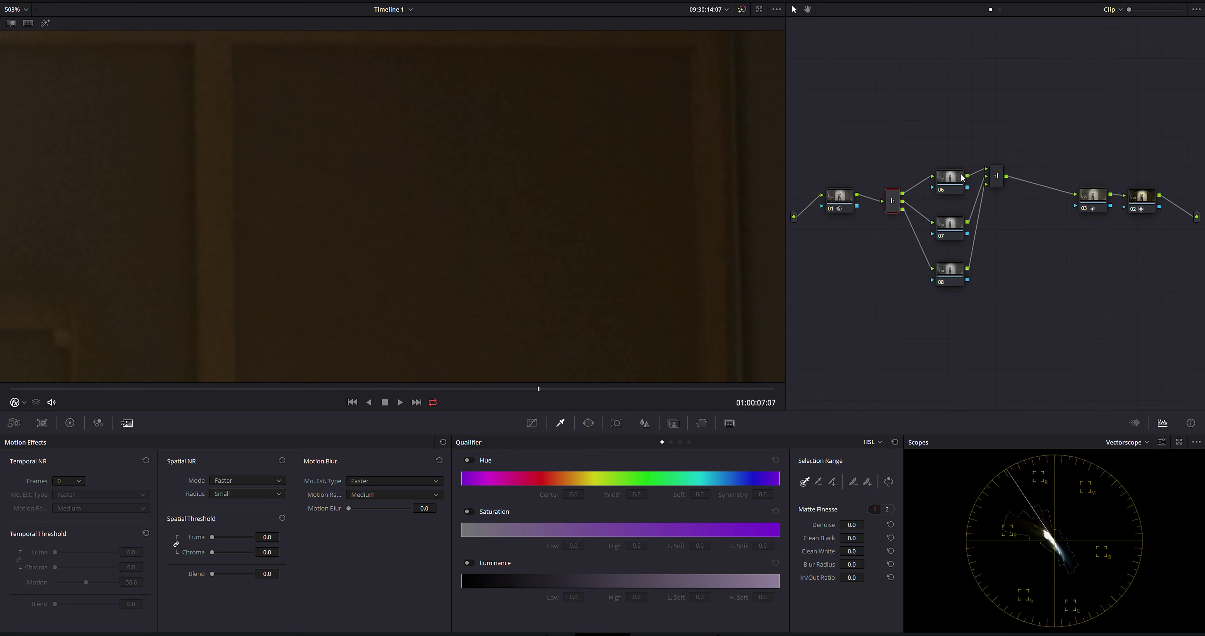
{"action": "left_click_drag", "start_coordinate": [959, 177], "coordinate": [955, 162]}
{"action": "left_click_drag", "start_coordinate": [949, 229], "coordinate": [949, 211]}
{"action": "left_click_drag", "start_coordinate": [949, 276], "coordinate": [946, 250]}
{"action": "left_click_drag", "start_coordinate": [999, 176], "coordinate": [1005, 208]}
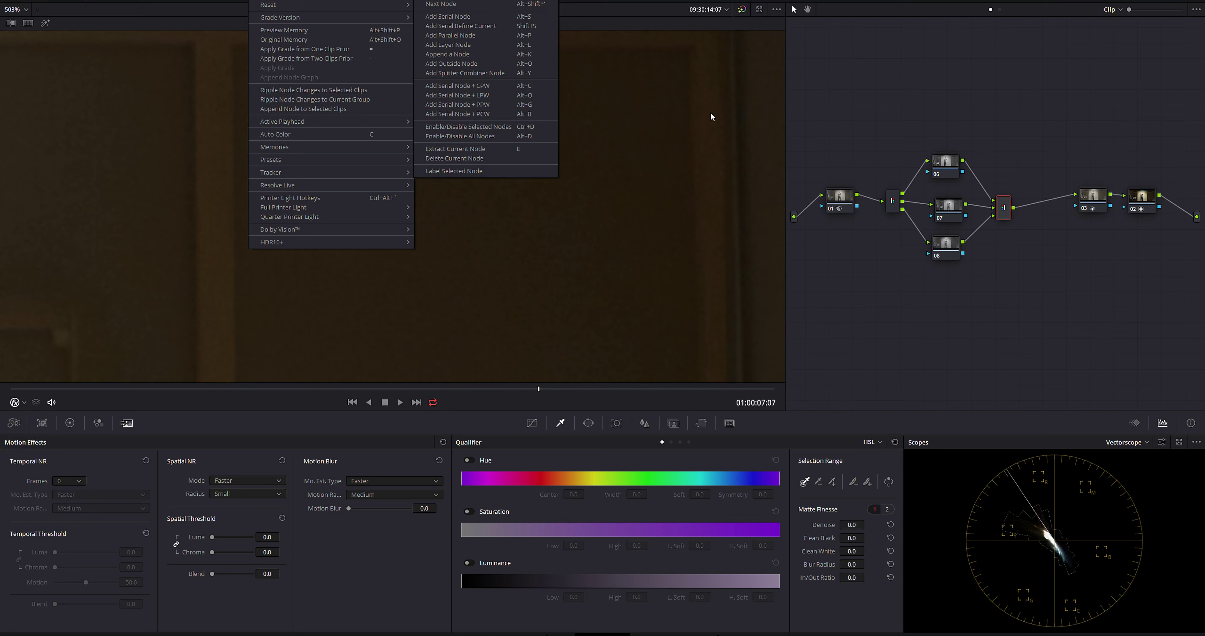
Step: Turn on Highlight mode and label nodes 06, 07 and 08 as R, G and B
{"action": "left_click", "coordinate": [948, 162]}
{"action": "left_click", "coordinate": [46, 24]}
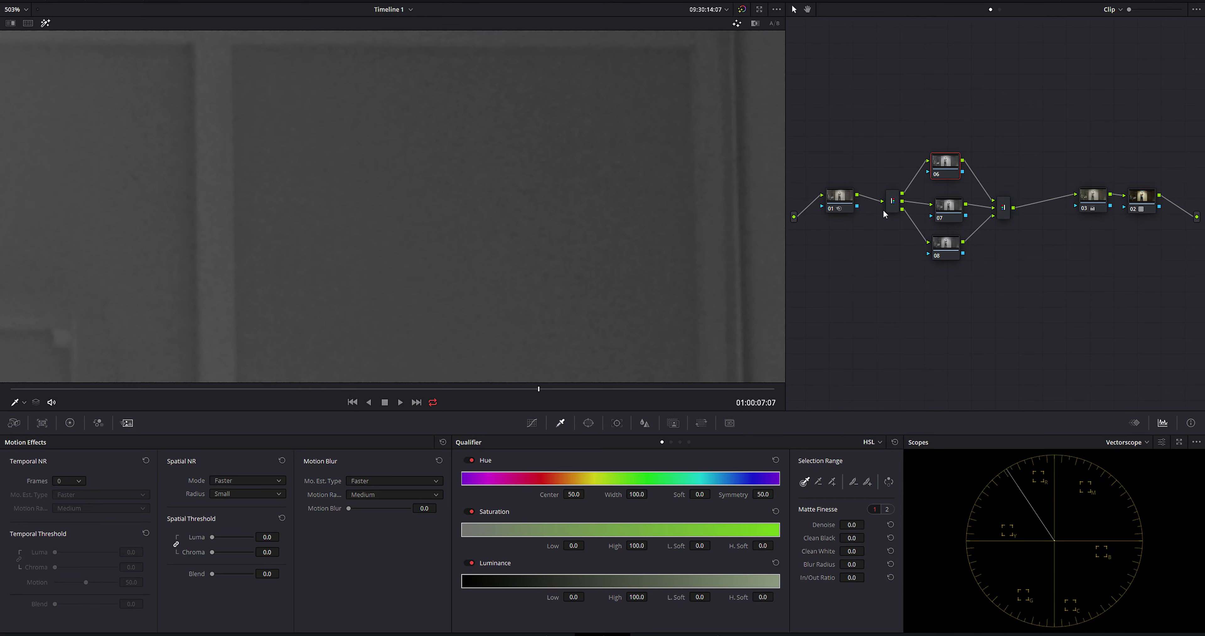
{"action": "right_click", "coordinate": [950, 162]}
{"action": "left_click", "coordinate": [969, 184]}
{"action": "type", "text": "R"}
{"action": "left_click", "coordinate": [958, 205]}
{"action": "right_click", "coordinate": [956, 204]}
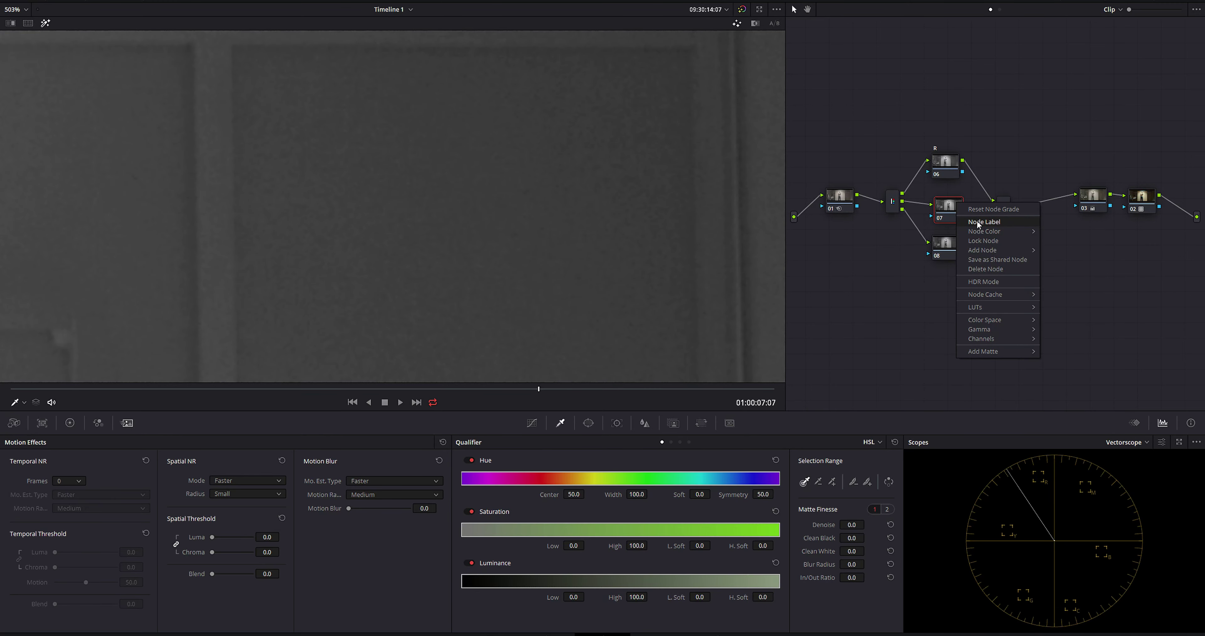
{"action": "left_click", "coordinate": [979, 223]}
{"action": "type", "text": "G"}
{"action": "left_click", "coordinate": [954, 245]}
{"action": "right_click", "coordinate": [955, 245]}
{"action": "left_click", "coordinate": [978, 264]}
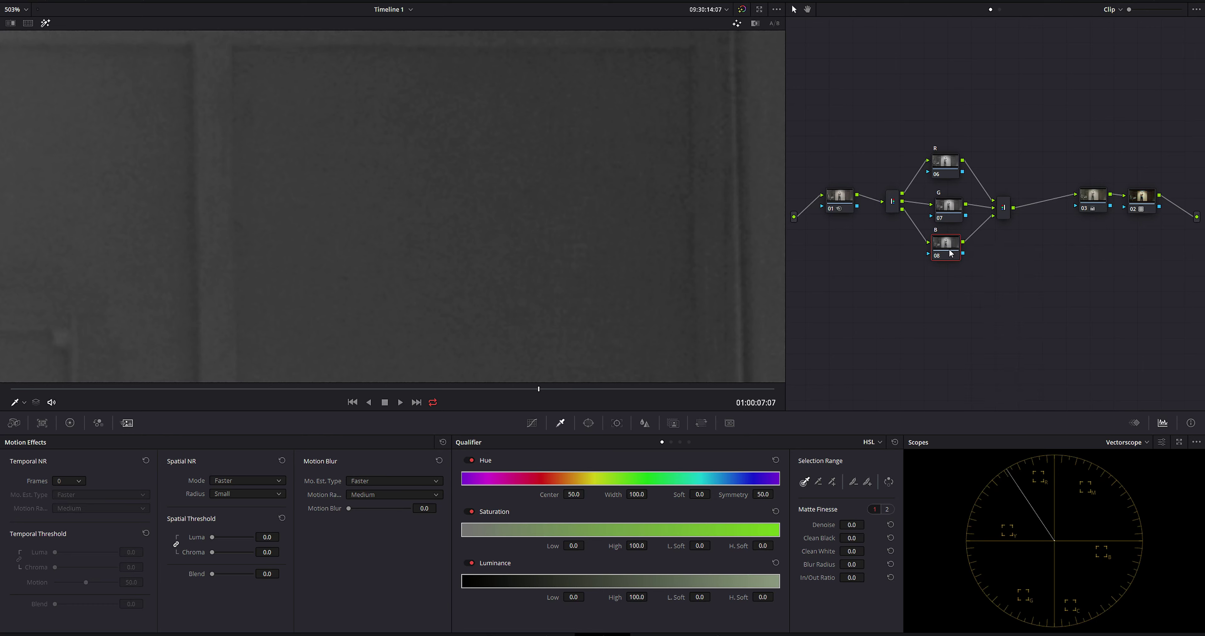
{"action": "left_click_drag", "start_coordinate": [951, 253], "coordinate": [956, 258]}
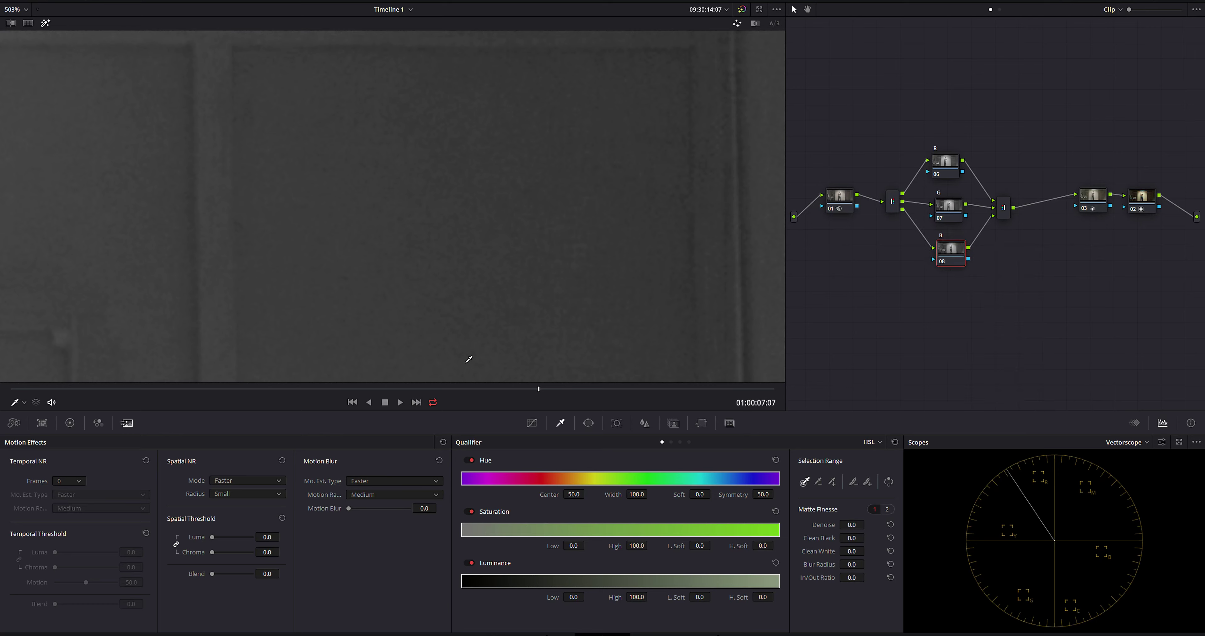
Step: Inspect the G channel's greyscale noise, panning across the backdrop edge and door frame
{"action": "scroll", "coordinate": [350, 362], "scroll_direction": "down", "scroll_amount": 5}
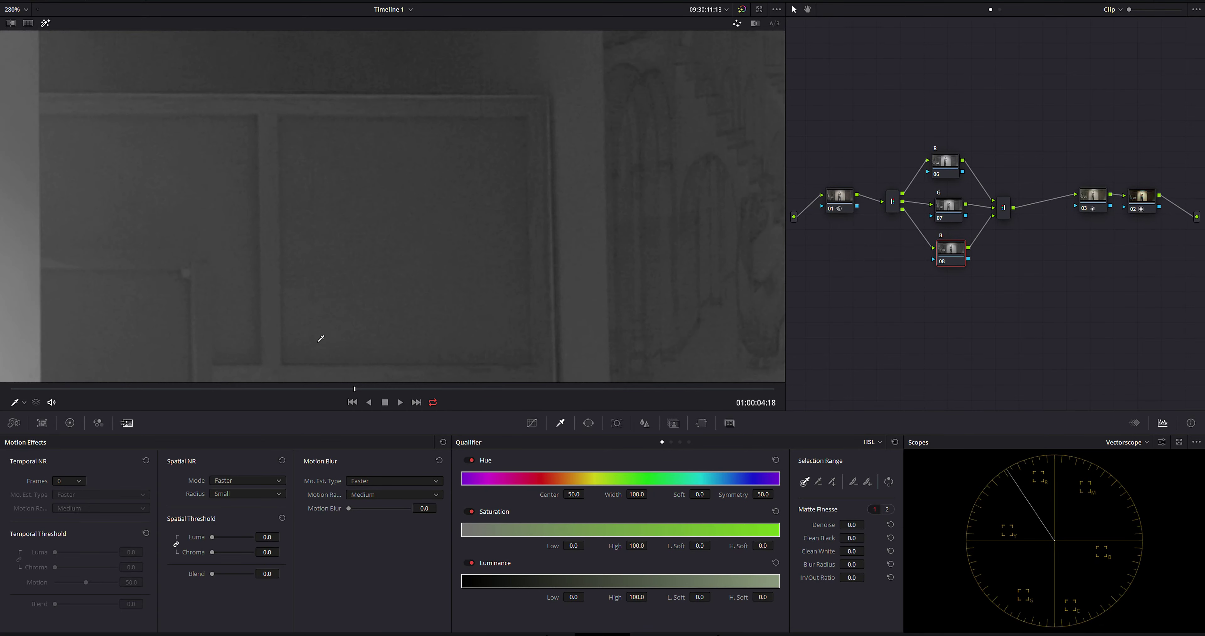
{"action": "scroll", "coordinate": [457, 245], "scroll_direction": "up", "scroll_amount": 3}
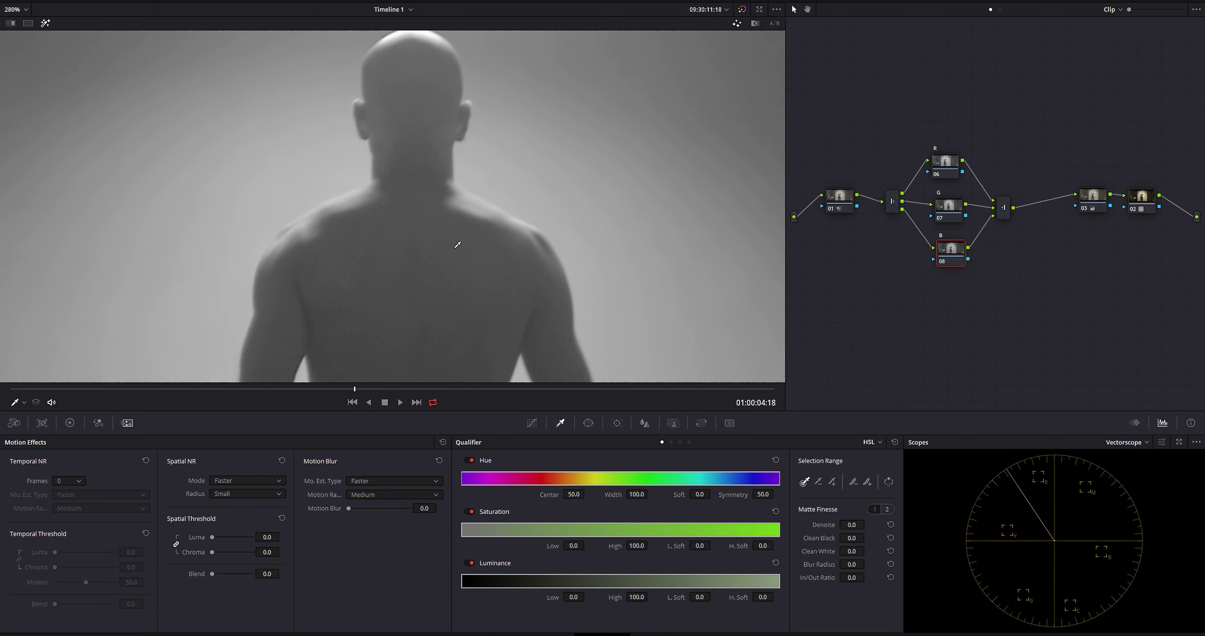
{"action": "scroll", "coordinate": [457, 244], "scroll_direction": "up", "scroll_amount": 3}
{"action": "left_click", "coordinate": [945, 210]}
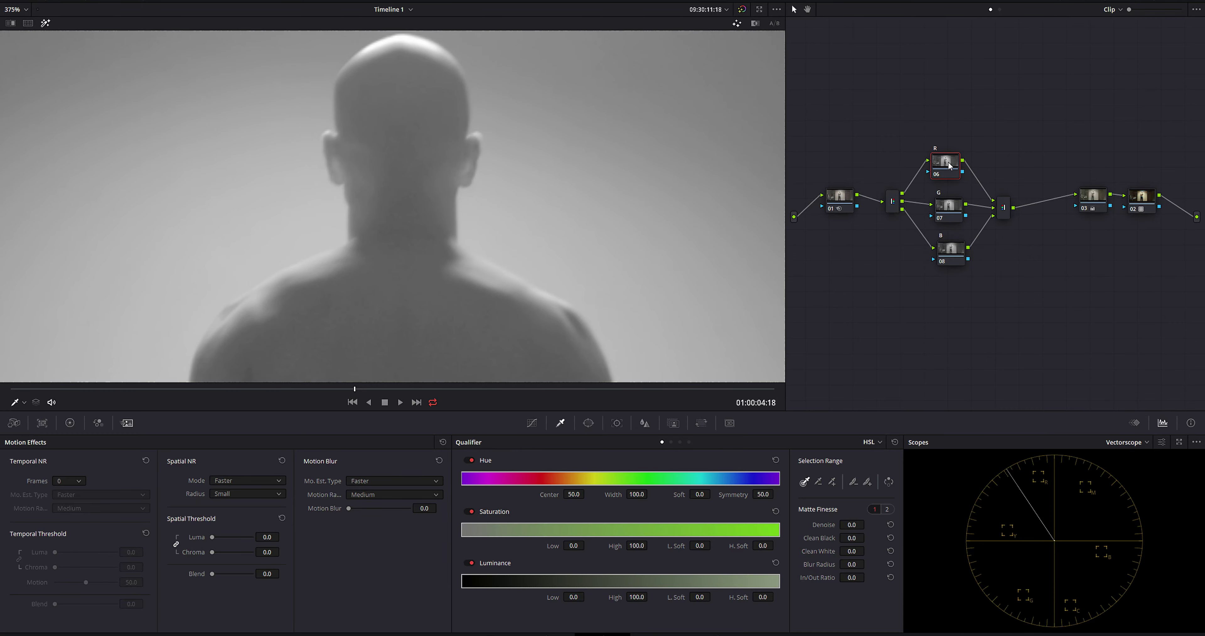
{"action": "left_click_drag", "start_coordinate": [636, 221], "coordinate": [122, 220]}
{"action": "left_click_drag", "start_coordinate": [678, 171], "coordinate": [300, 266]}
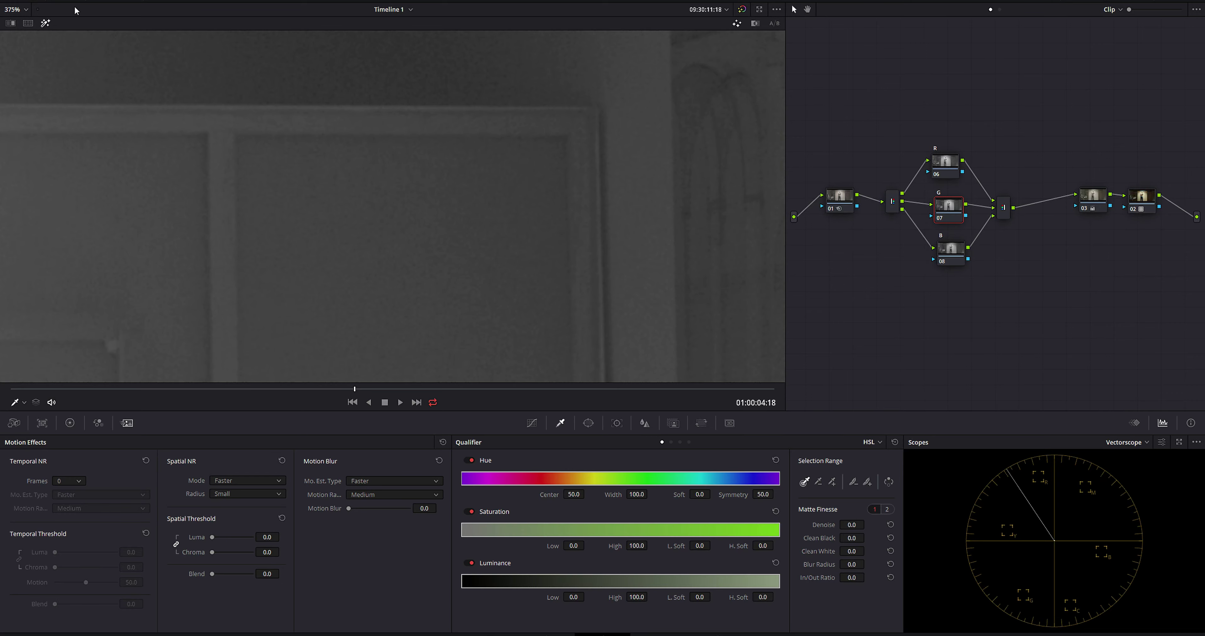
{"action": "left_click_drag", "start_coordinate": [586, 266], "coordinate": [436, 236]}
{"action": "scroll", "coordinate": [460, 223], "scroll_direction": "down", "scroll_amount": 2}
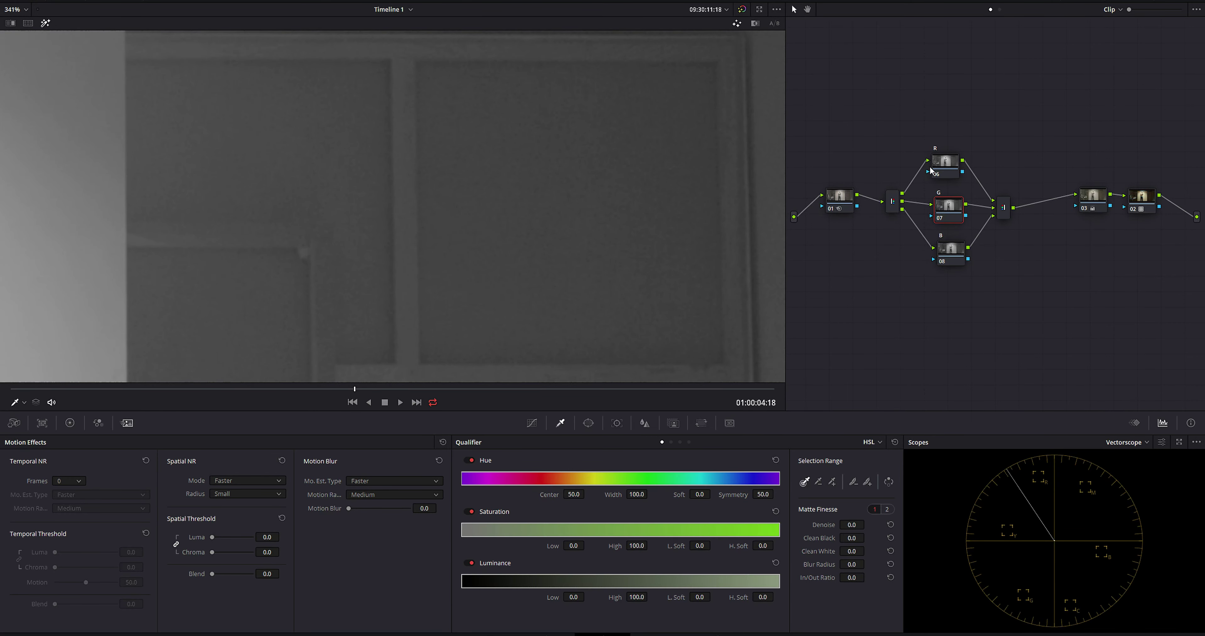
Step: Apply Neat Video Reduce Noise v4 from the OpenFX Library to the R node
{"action": "left_click", "coordinate": [958, 161]}
{"action": "left_click", "coordinate": [1131, 1]}
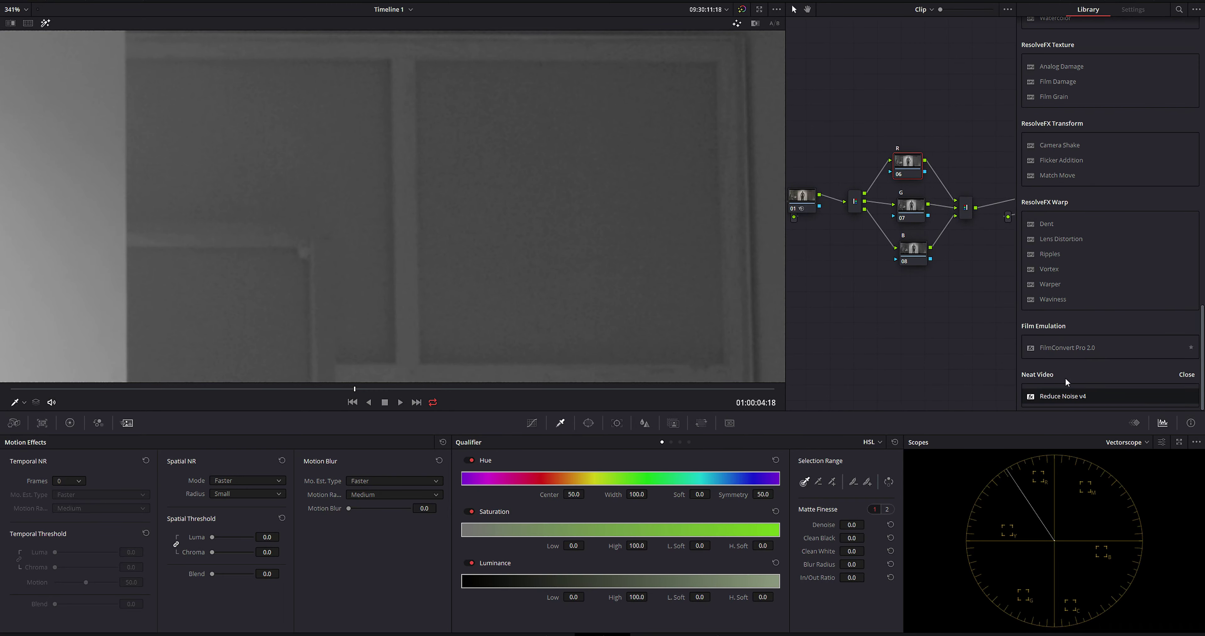
{"action": "left_click_drag", "start_coordinate": [1038, 397], "coordinate": [907, 167]}
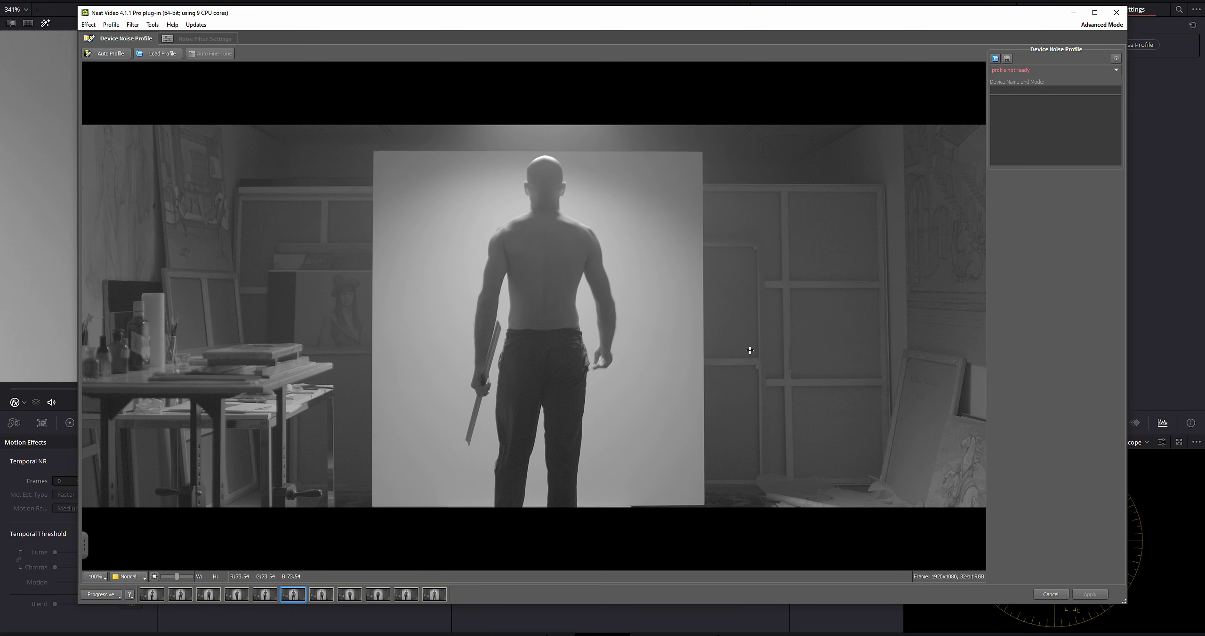
Step: Sample a flat wall area, run Auto Profile and Auto Fine-Tune, then apply the filter
{"action": "left_click_drag", "start_coordinate": [715, 336], "coordinate": [843, 465]}
{"action": "left_click_drag", "start_coordinate": [763, 404], "coordinate": [777, 405]}
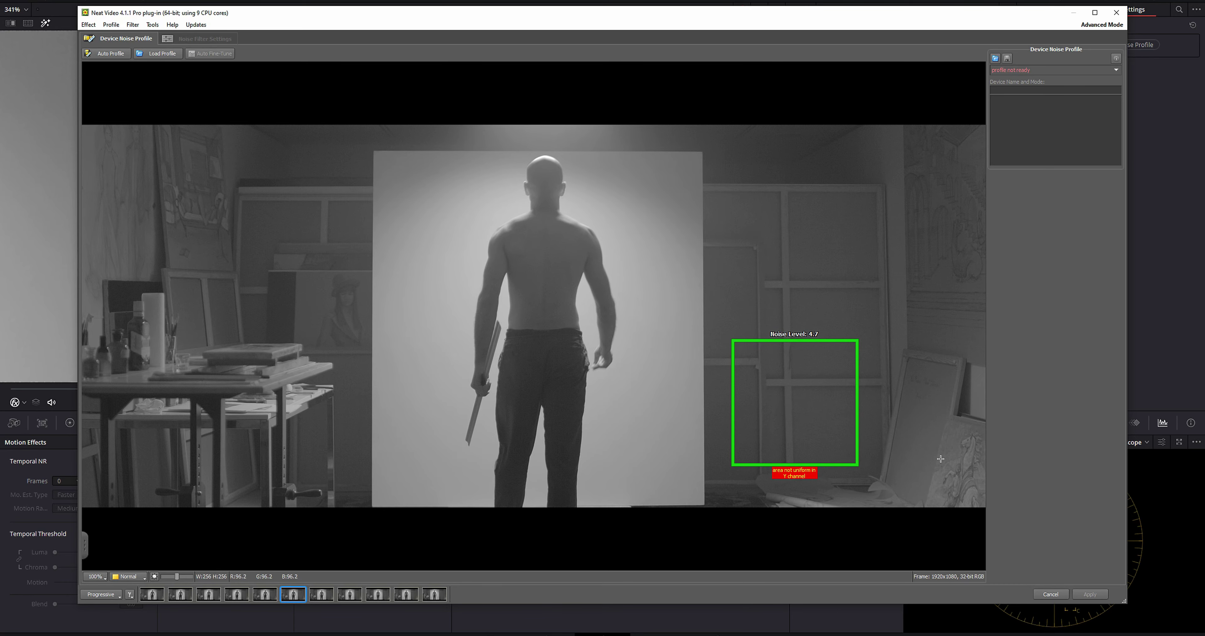
{"action": "left_click", "coordinate": [106, 54]}
{"action": "left_click", "coordinate": [212, 54]}
{"action": "left_click", "coordinate": [1093, 594]}
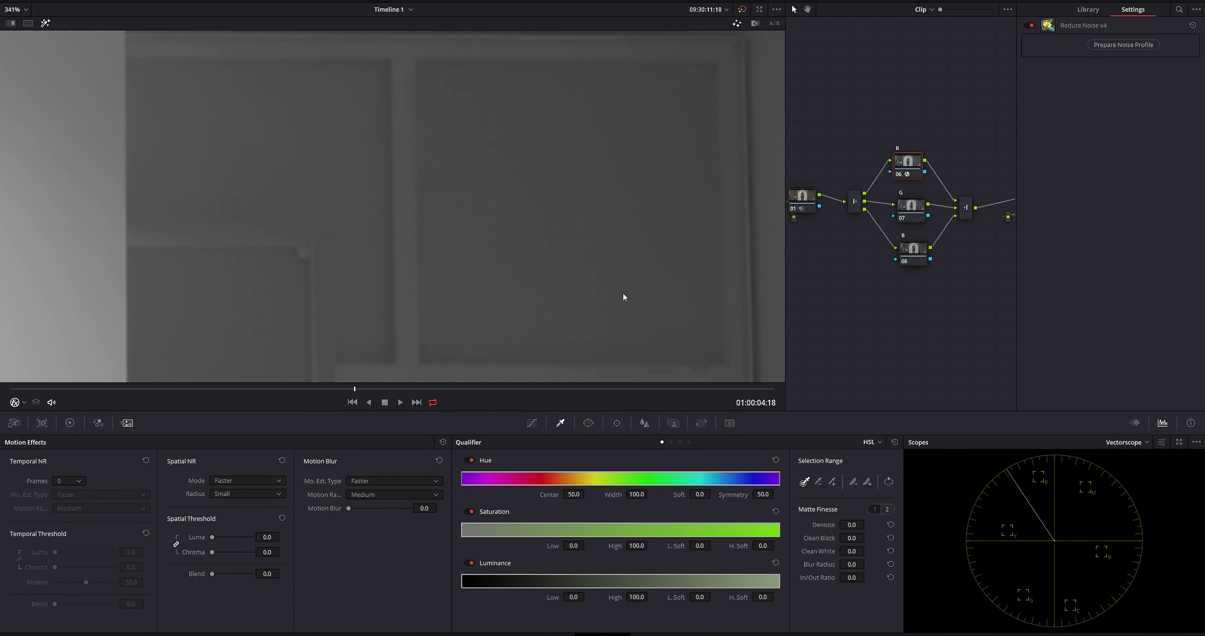
{"action": "scroll", "coordinate": [600, 251], "scroll_direction": "up", "scroll_amount": 4}
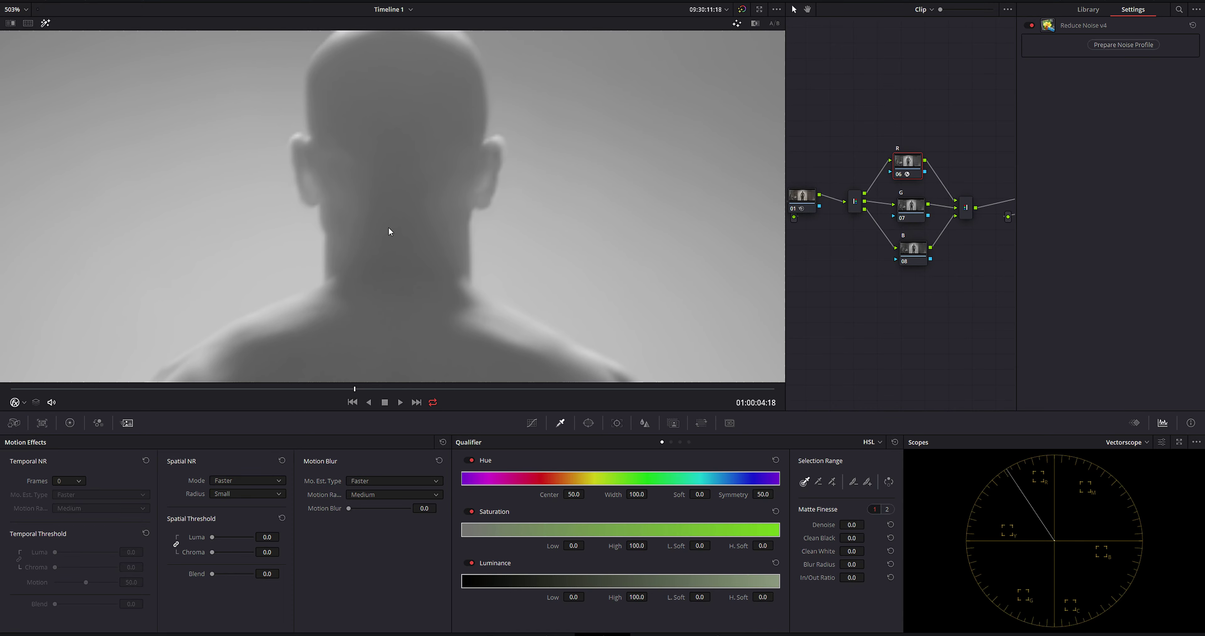
{"action": "scroll", "coordinate": [389, 231], "scroll_direction": "up", "scroll_amount": 3}
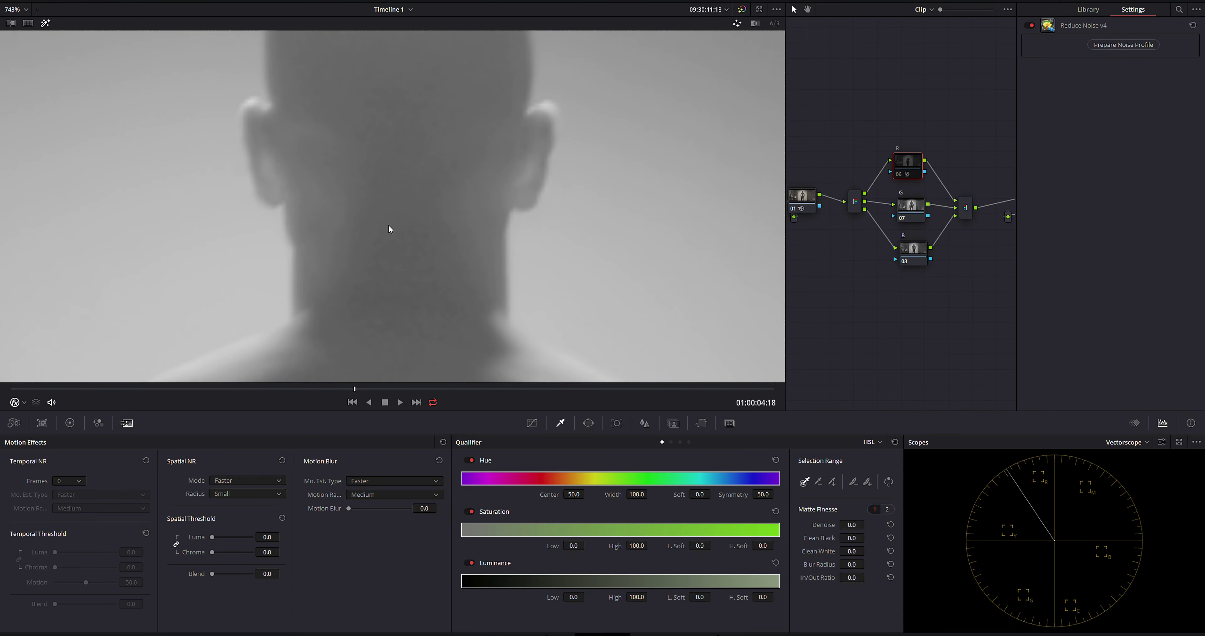
{"action": "scroll", "coordinate": [461, 231], "scroll_direction": "down", "scroll_amount": 1}
{"action": "scroll", "coordinate": [462, 232], "scroll_direction": "down", "scroll_amount": 3}
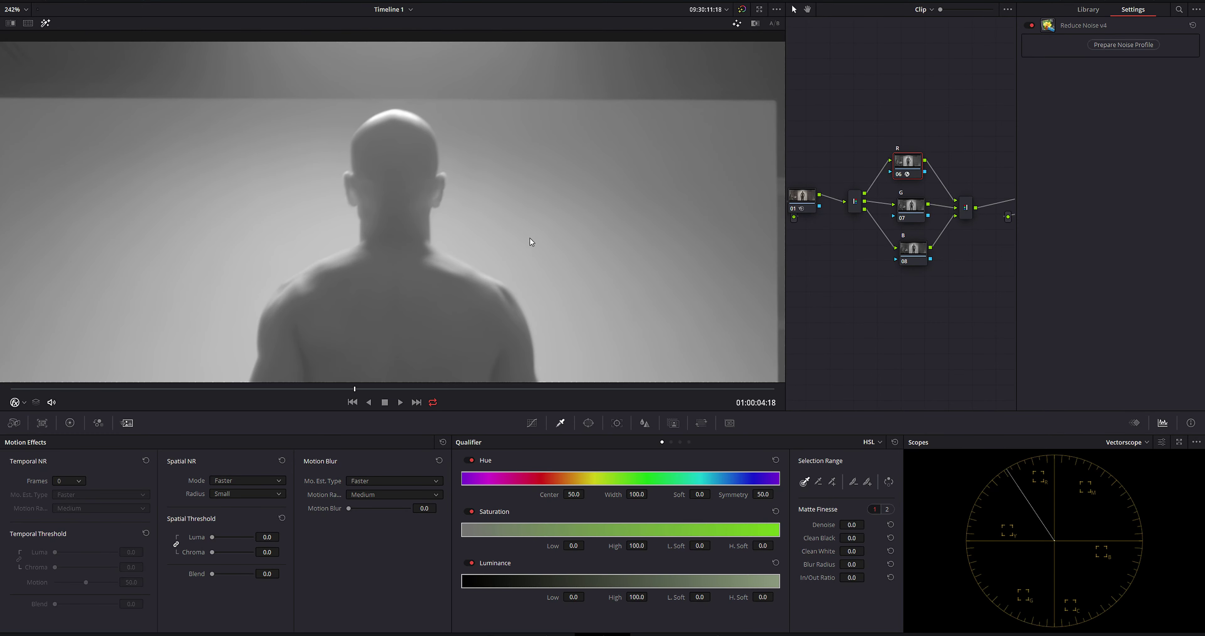
{"action": "scroll", "coordinate": [529, 238], "scroll_direction": "right", "scroll_amount": 3}
{"action": "scroll", "coordinate": [447, 253], "scroll_direction": "left", "scroll_amount": 2}
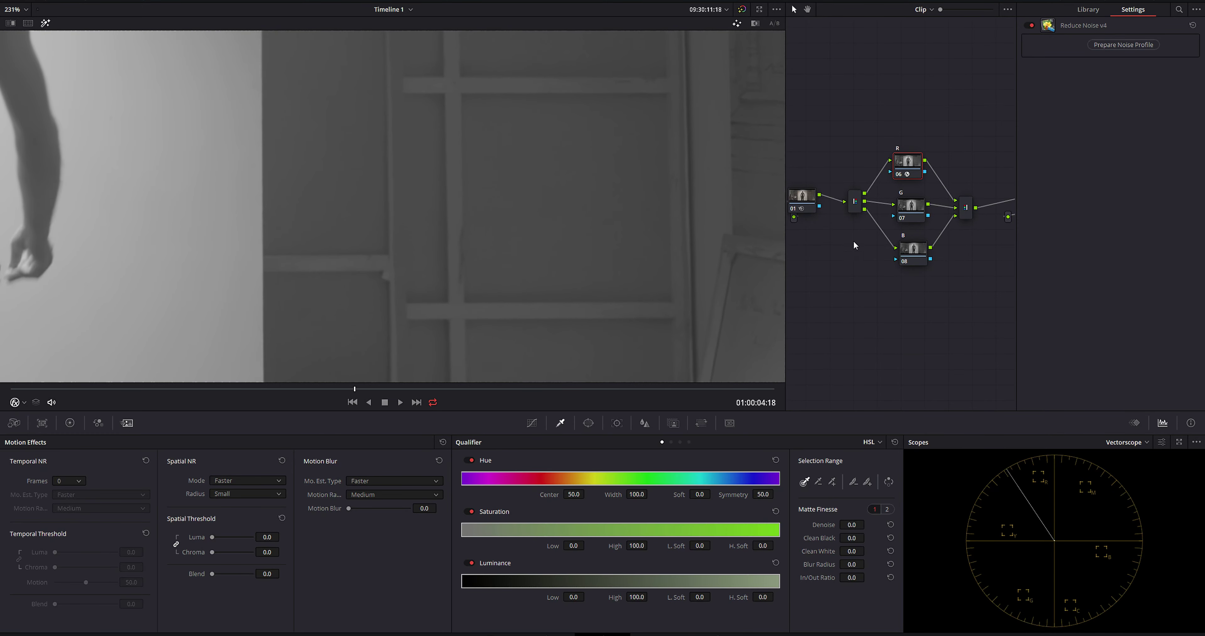
{"action": "left_click", "coordinate": [901, 205]}
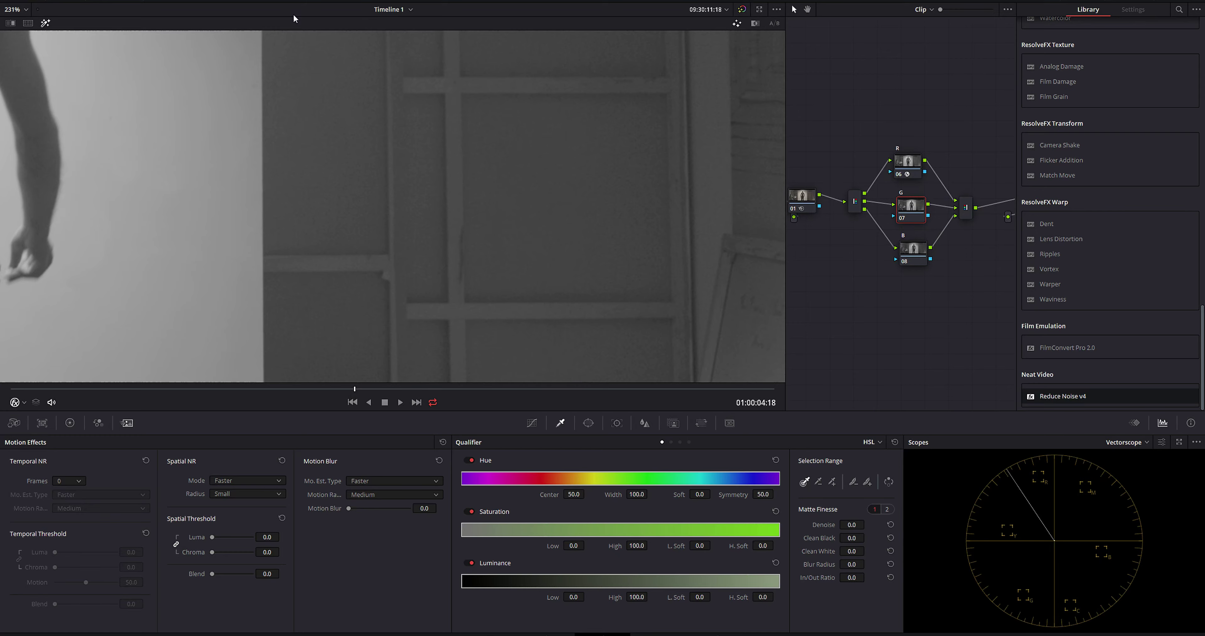
{"action": "left_click_drag", "start_coordinate": [1039, 390], "coordinate": [909, 204]}
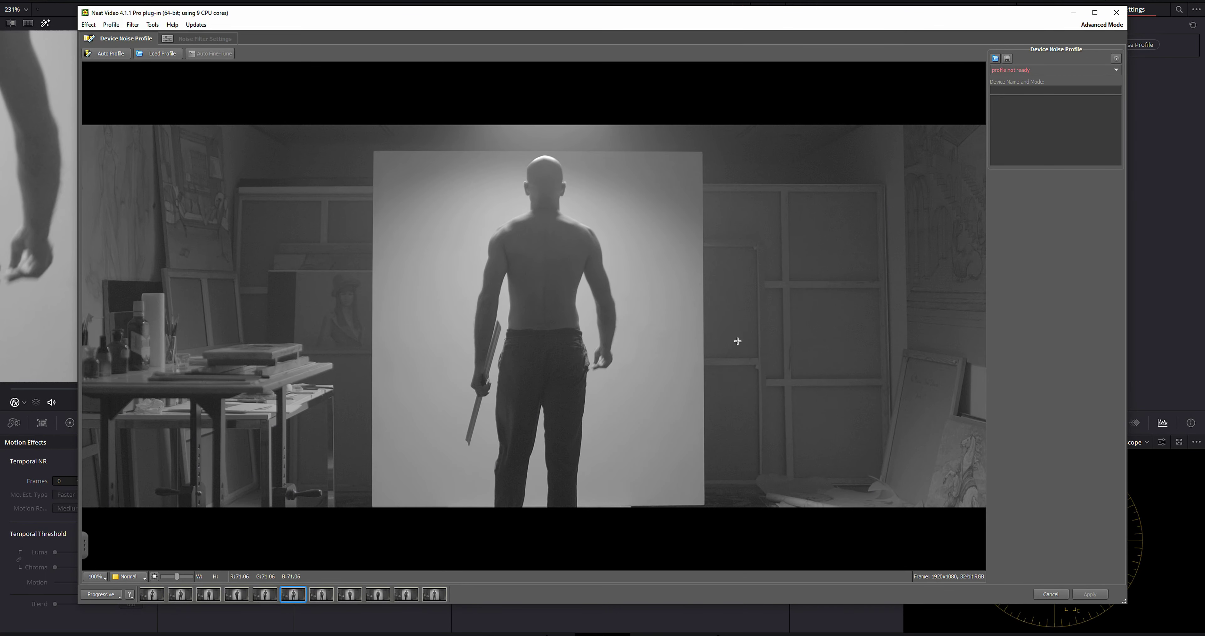
{"action": "left_click_drag", "start_coordinate": [735, 338], "coordinate": [861, 463]}
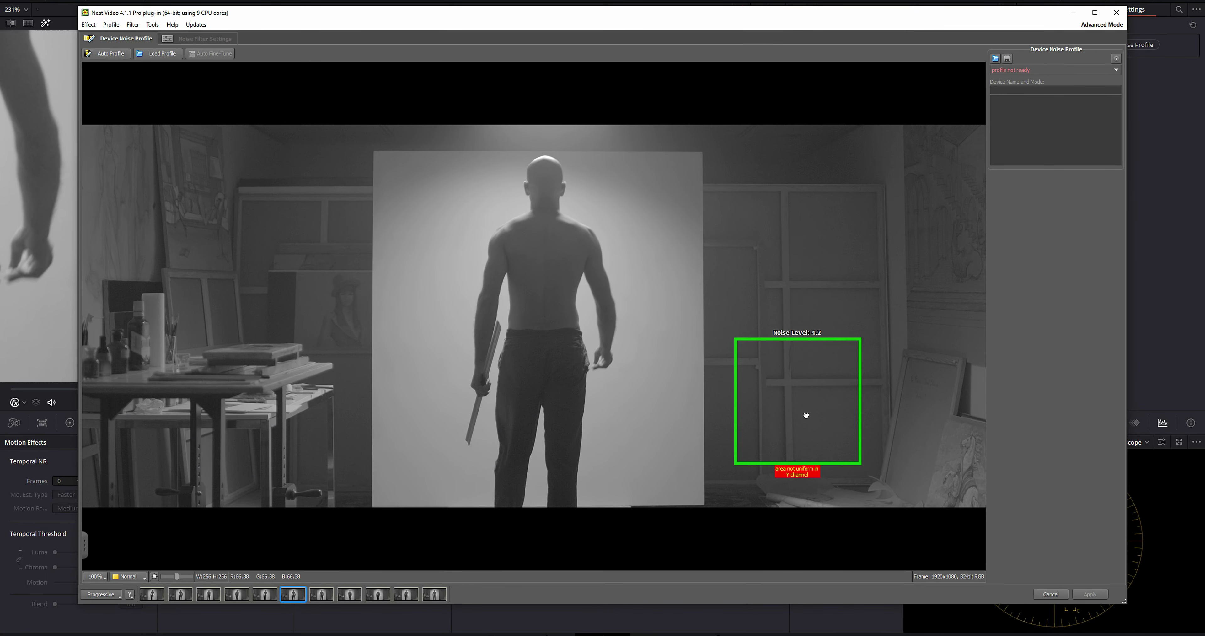
{"action": "left_click_drag", "start_coordinate": [805, 415], "coordinate": [798, 412]}
{"action": "left_click", "coordinate": [100, 54]}
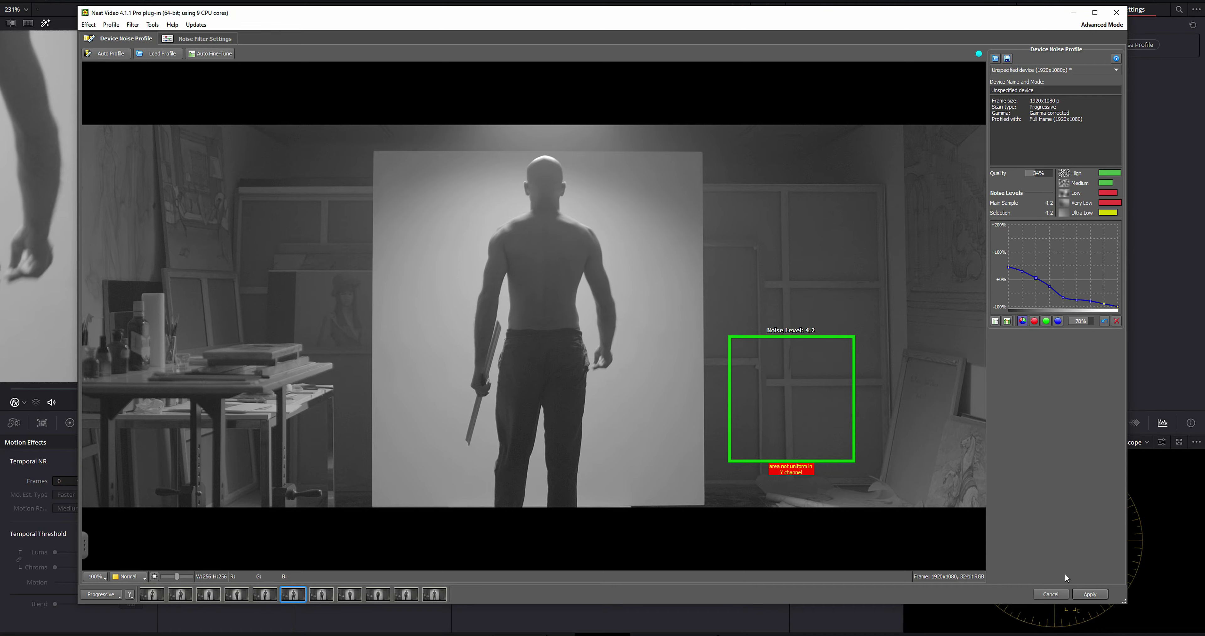
{"action": "left_click", "coordinate": [1090, 593]}
{"action": "scroll", "coordinate": [536, 299], "scroll_direction": "up", "scroll_amount": 5}
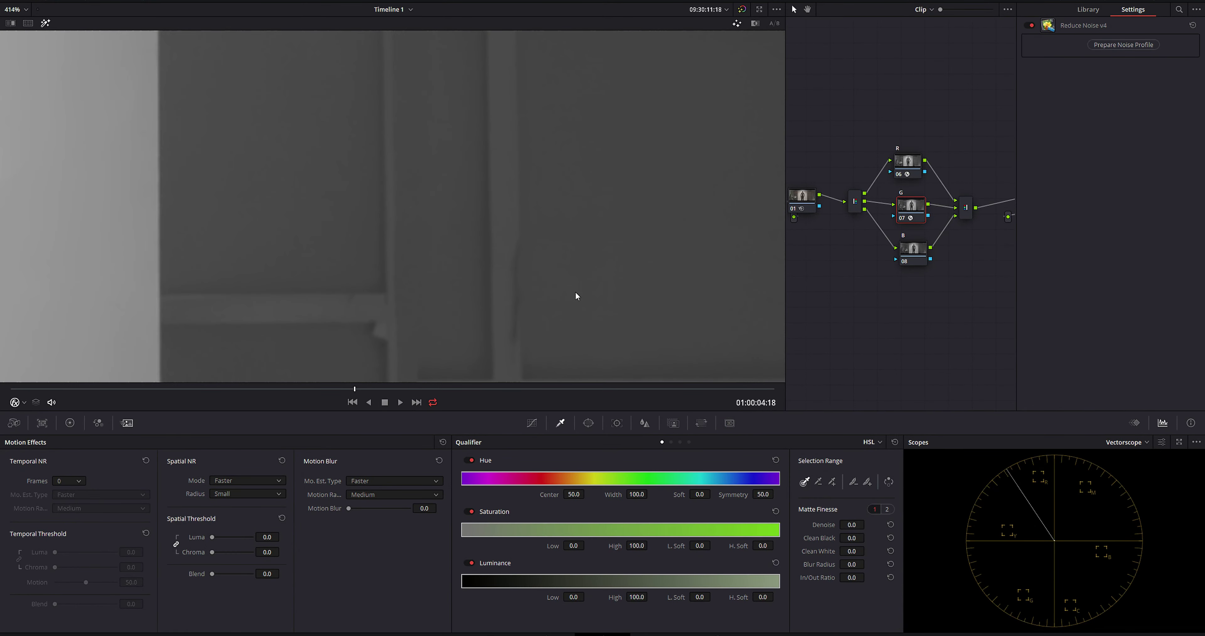
{"action": "scroll", "coordinate": [573, 295], "scroll_direction": "up", "scroll_amount": 2}
{"action": "scroll", "coordinate": [595, 283], "scroll_direction": "up", "scroll_amount": 2}
{"action": "left_click_drag", "start_coordinate": [471, 262], "coordinate": [578, 302]}
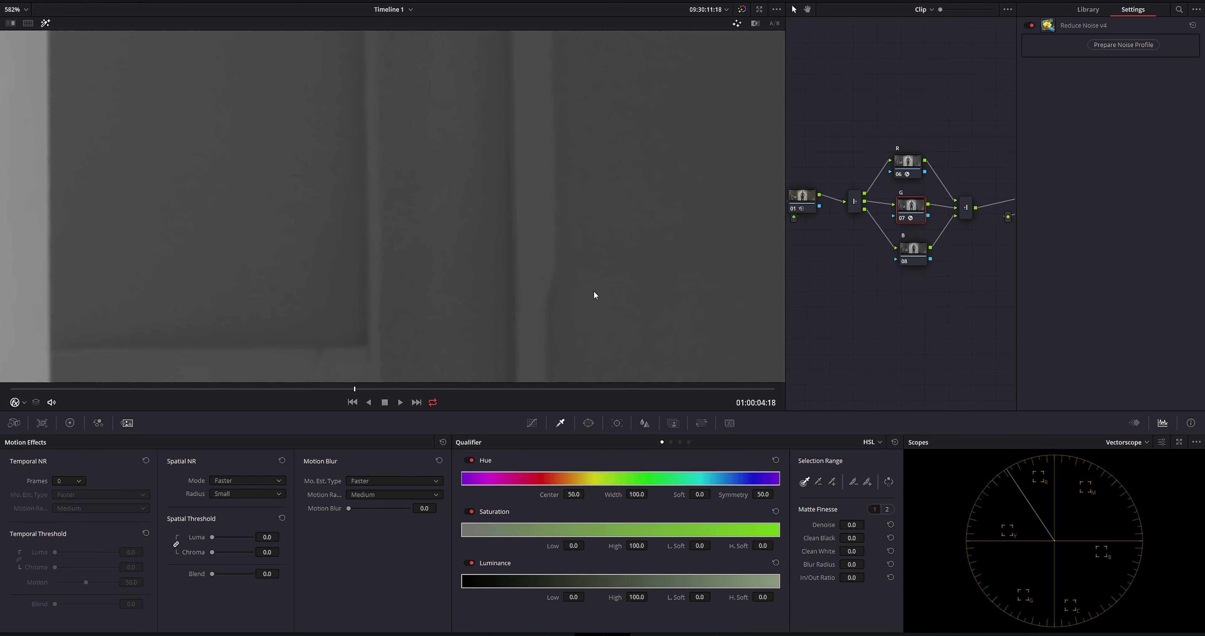
Step: Add Reduce Noise v4 to the B node, profiling a uniform wall patch, and apply it
{"action": "left_click", "coordinate": [908, 255]}
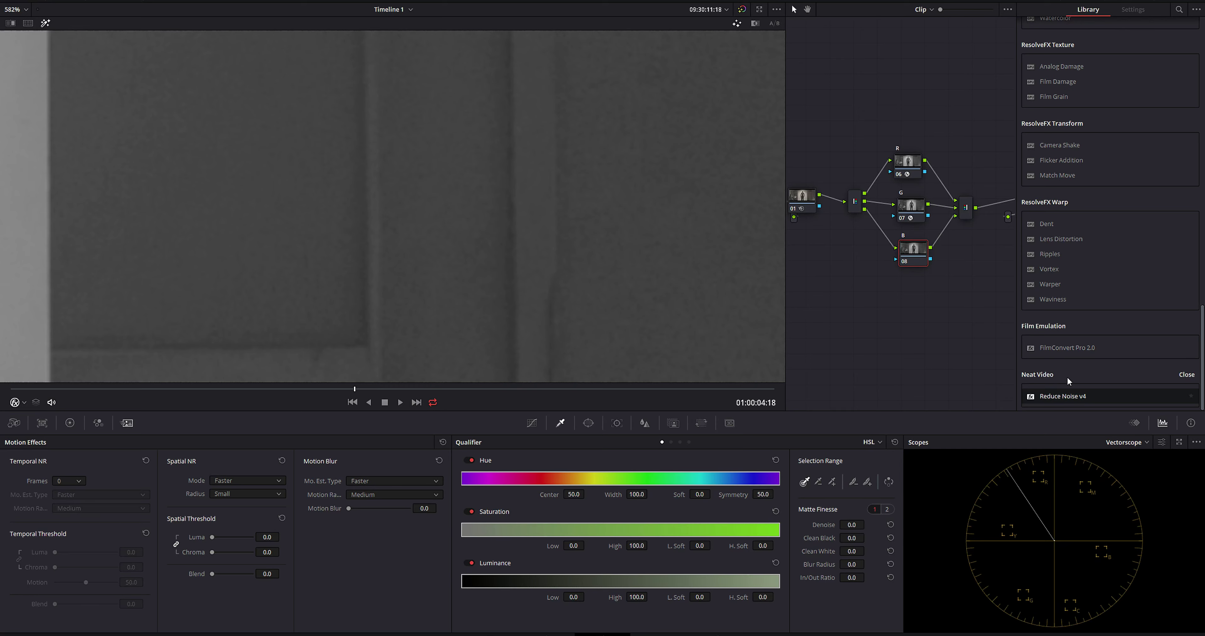
{"action": "left_click_drag", "start_coordinate": [1038, 395], "coordinate": [905, 254]}
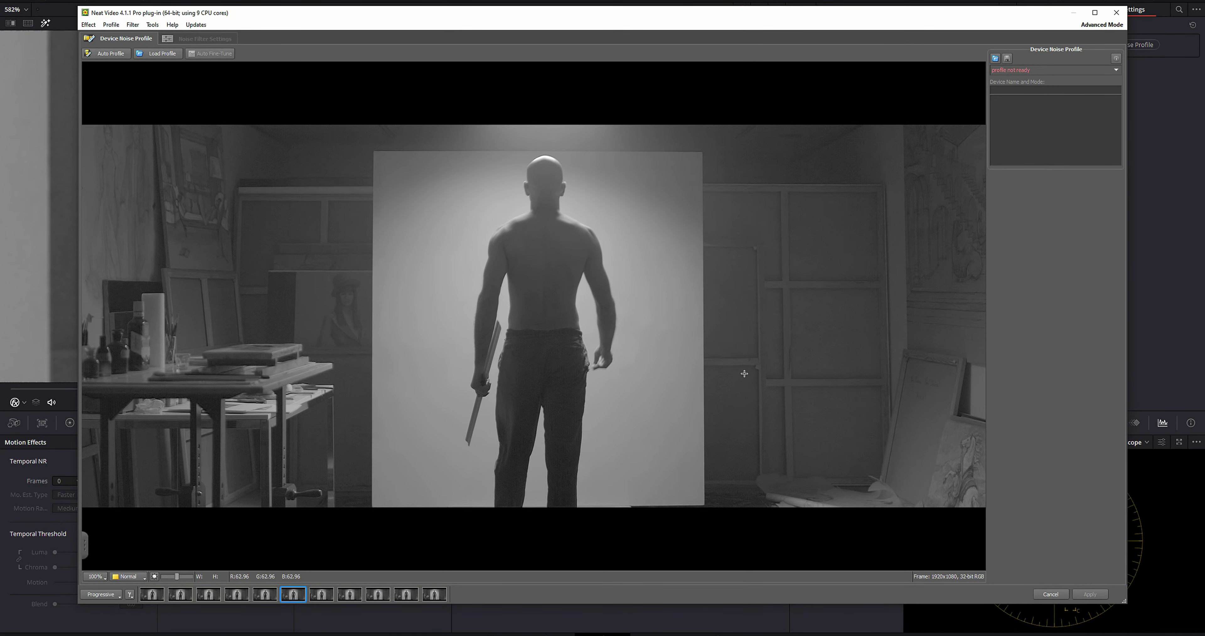
{"action": "left_click_drag", "start_coordinate": [735, 361], "coordinate": [860, 487]}
{"action": "mouse_move", "coordinate": [780, 423]}
{"action": "left_mouse_down"}
{"action": "mouse_move", "coordinate": [775, 381]}
{"action": "mouse_move", "coordinate": [777, 405]}
{"action": "left_mouse_up"}
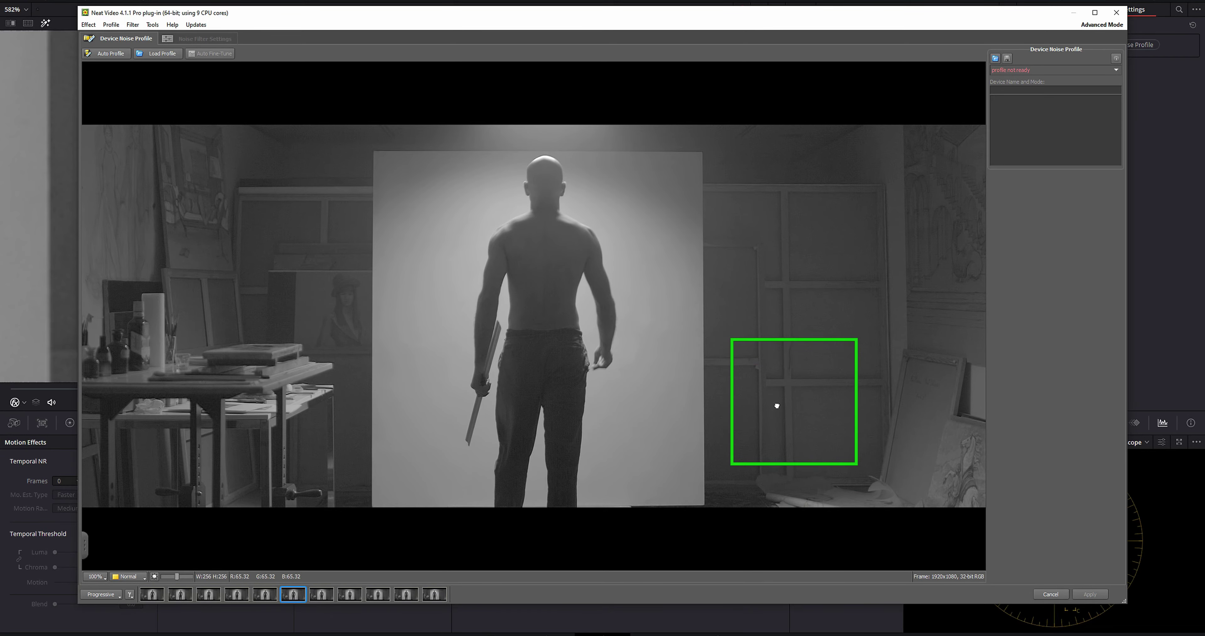
{"action": "left_click", "coordinate": [1089, 592]}
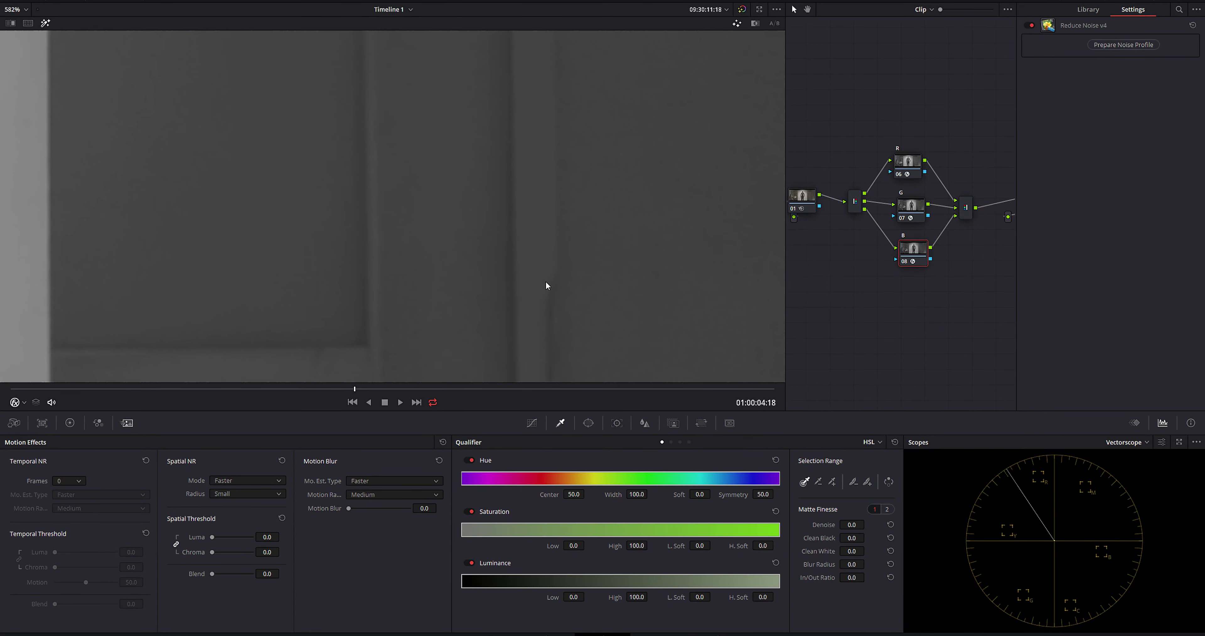
{"action": "left_click", "coordinate": [902, 209]}
Step: Show the full grade, select the splitter group, and try a compound node, inspecting its contents
{"action": "key", "text": "shift+z"}
{"action": "left_click", "coordinate": [1123, 10]}
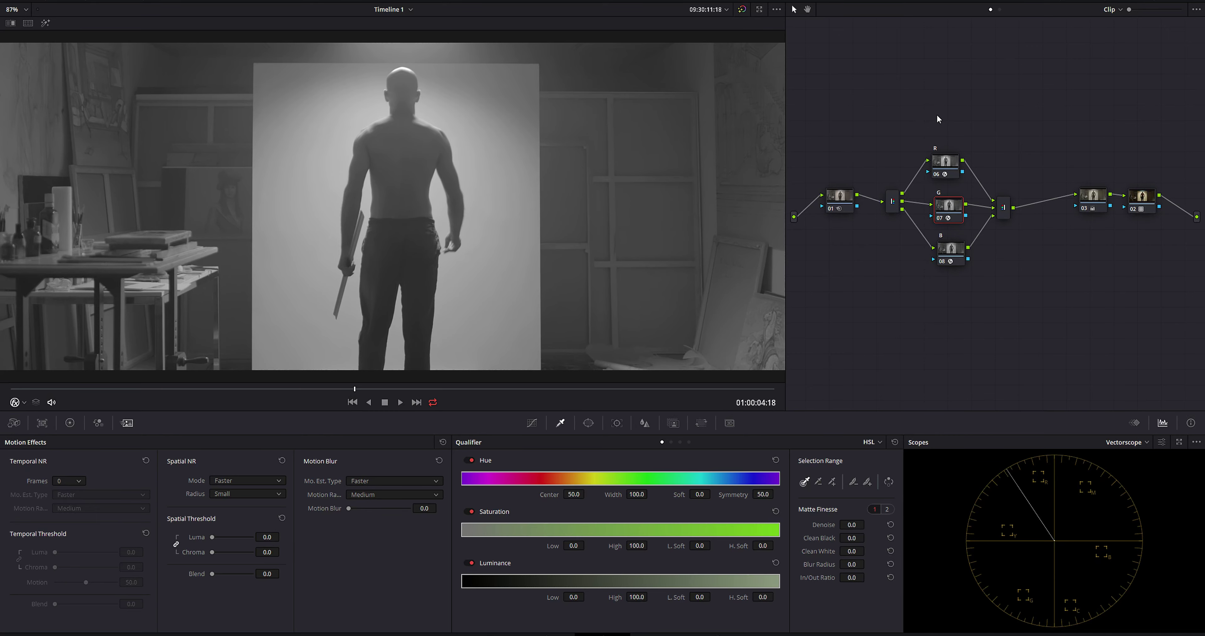
{"action": "key", "text": "shift+d"}
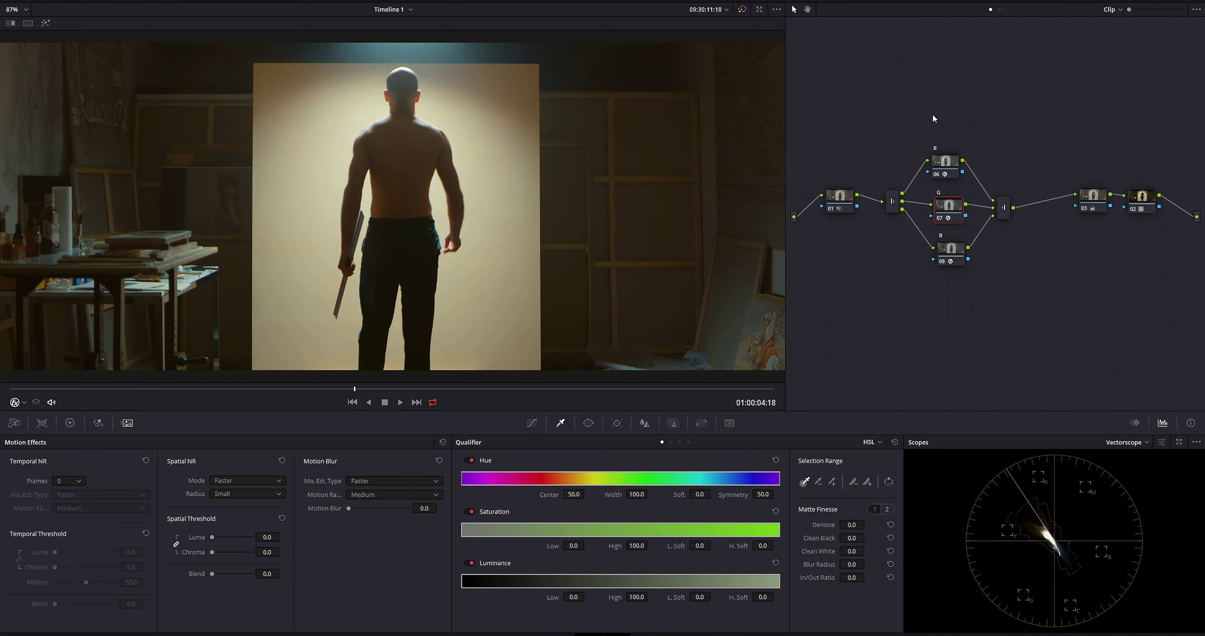
{"action": "left_click_drag", "start_coordinate": [890, 98], "coordinate": [1046, 321]}
{"action": "right_click", "coordinate": [951, 252]}
{"action": "left_click", "coordinate": [978, 436]}
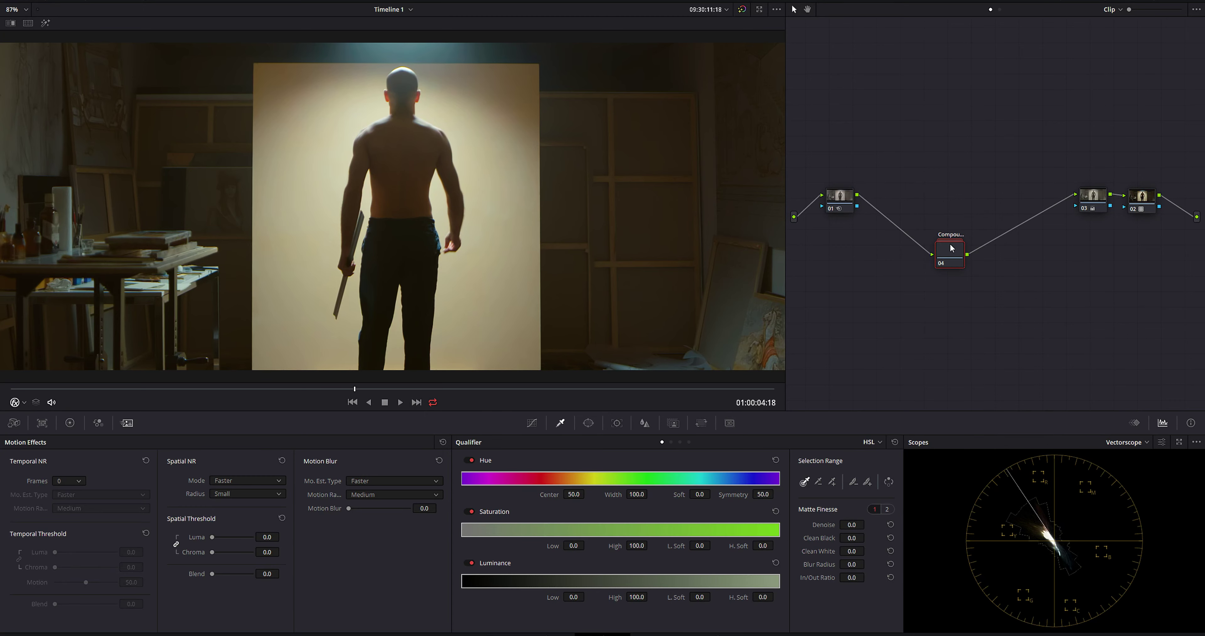
{"action": "left_click_drag", "start_coordinate": [896, 192], "coordinate": [866, 181]}
{"action": "right_click", "coordinate": [887, 196]}
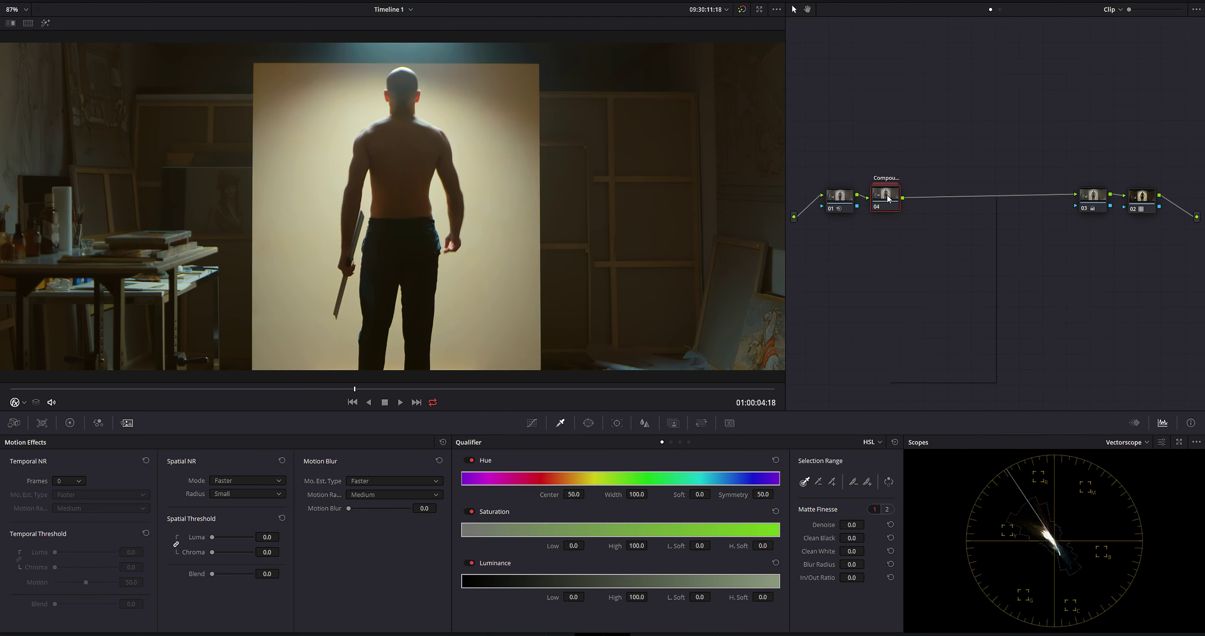
{"action": "left_click", "coordinate": [917, 215]}
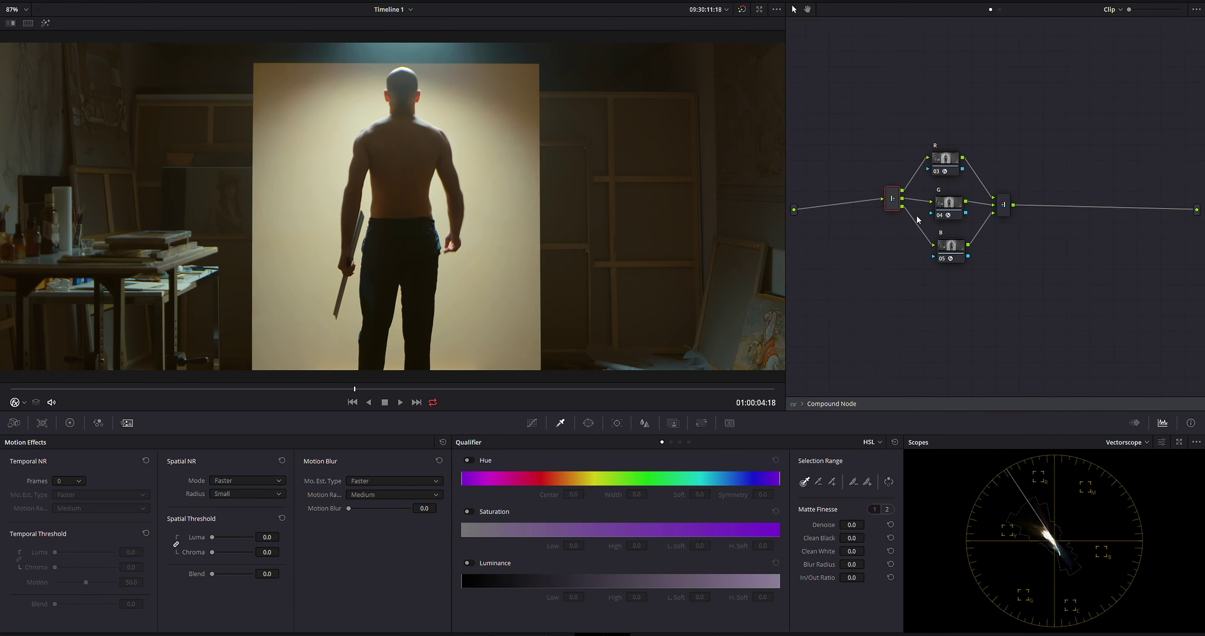
{"action": "key", "text": "Escape"}
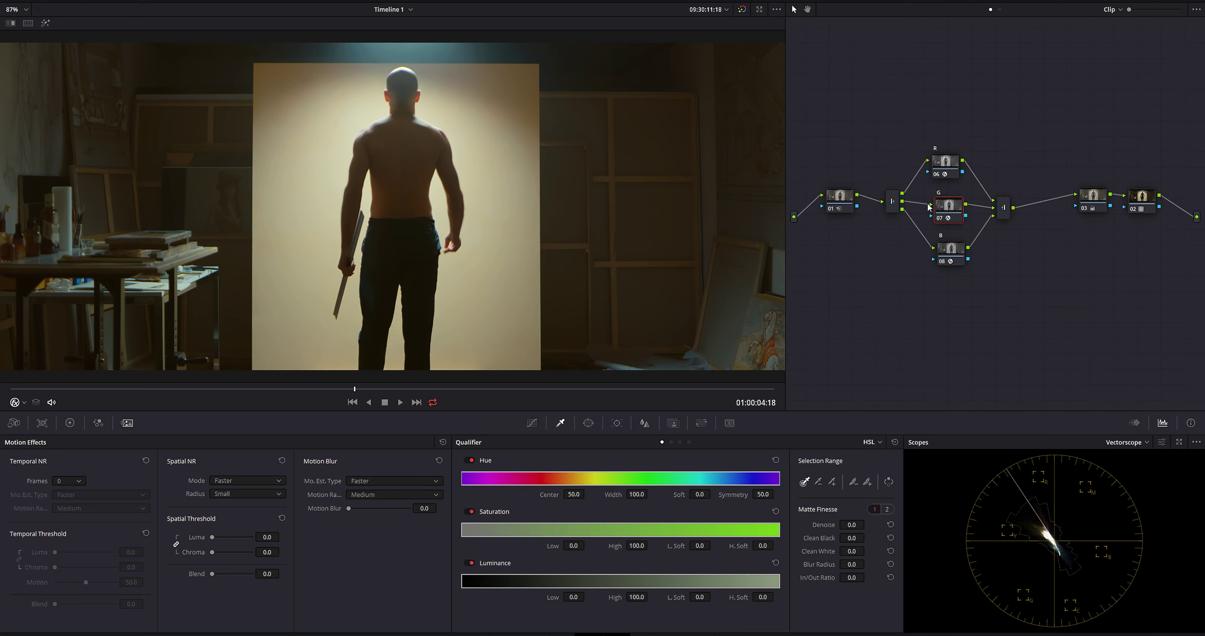
Step: Recreate the compound node from the channel nodes, label it NR, and place it beside node 01
{"action": "right_click", "coordinate": [951, 250]}
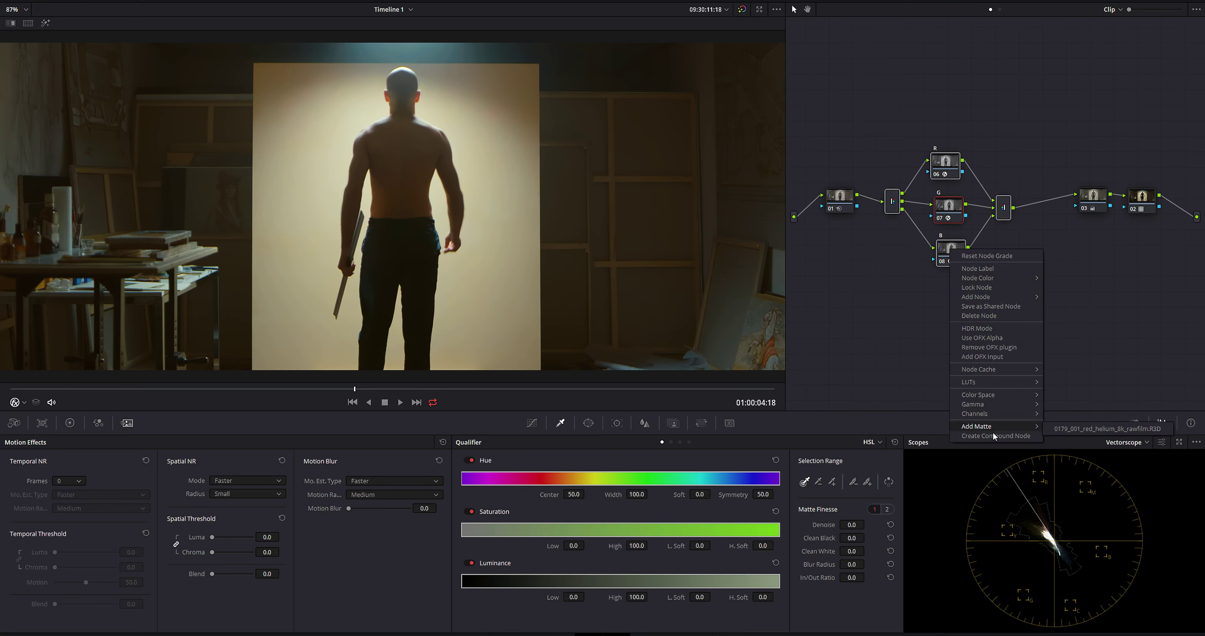
{"action": "left_click", "coordinate": [994, 435]}
{"action": "right_click", "coordinate": [951, 251]}
{"action": "left_click", "coordinate": [976, 283]}
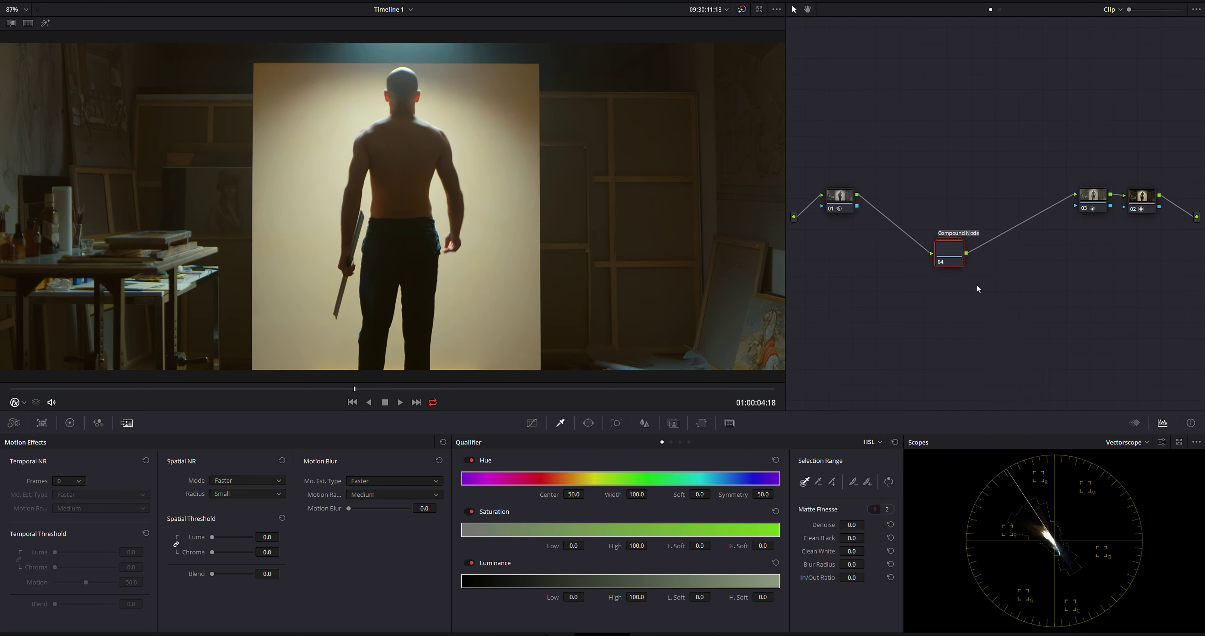
{"action": "type", "text": "NR"}
{"action": "key", "text": "Return"}
{"action": "left_click_drag", "start_coordinate": [951, 253], "coordinate": [898, 203]}
Step: Zoom the viewer in and out to review the graded clip through the NR node
{"action": "scroll", "coordinate": [529, 270], "scroll_direction": "up", "scroll_amount": 3}
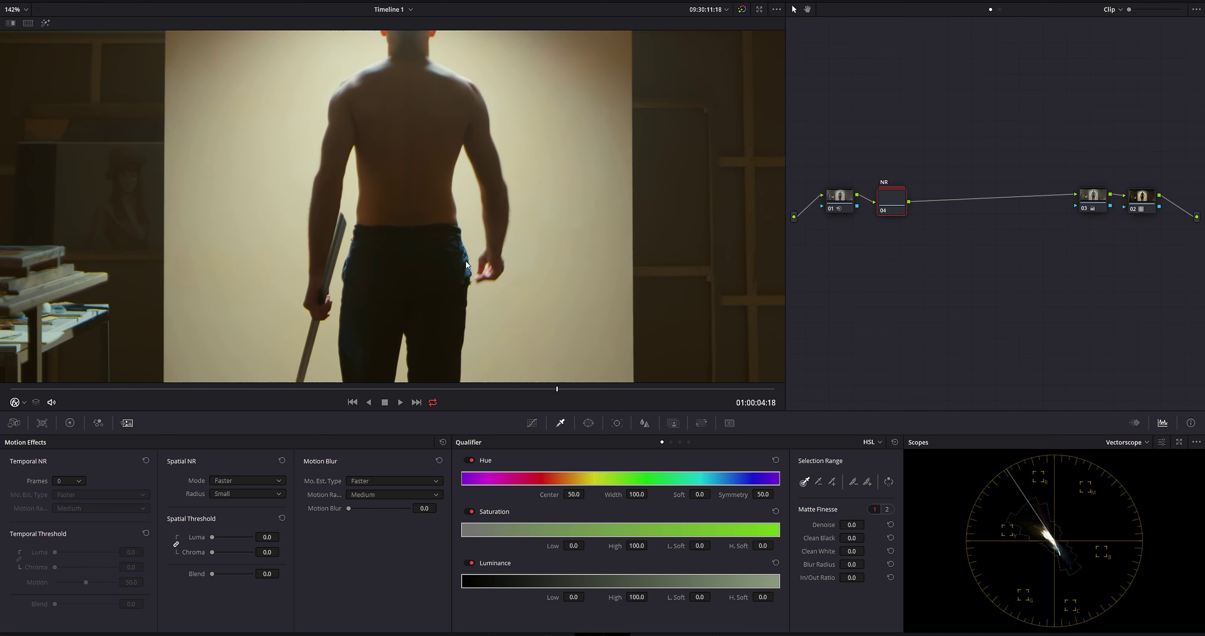
{"action": "scroll", "coordinate": [330, 242], "scroll_direction": "down", "scroll_amount": 2}
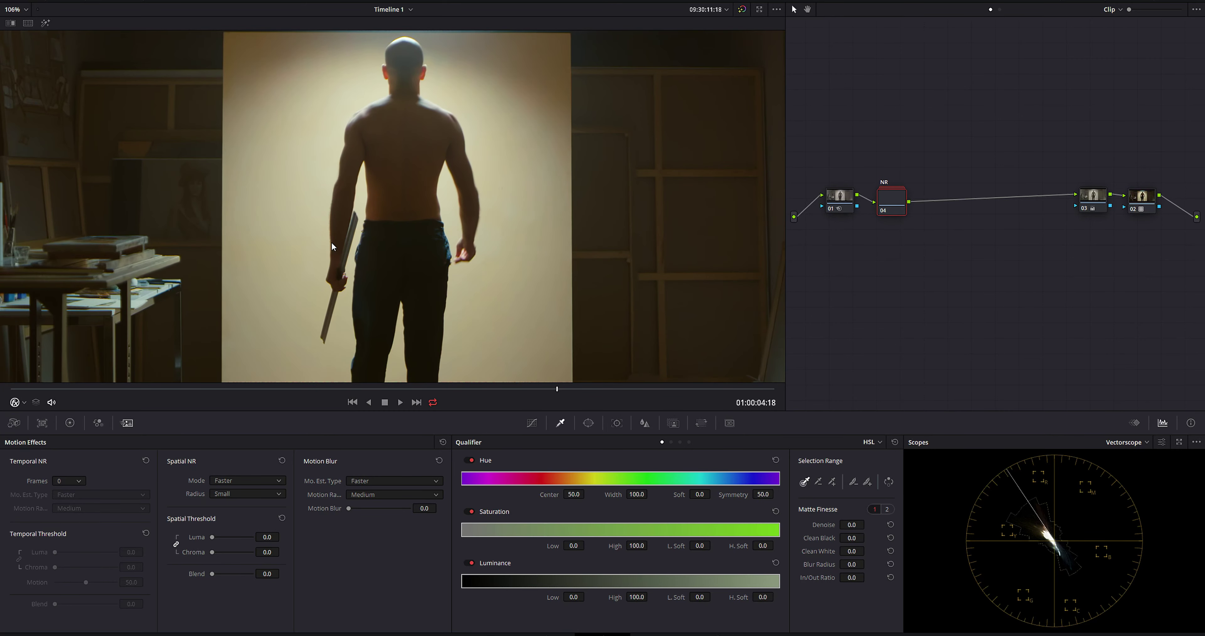
{"action": "scroll", "coordinate": [331, 242], "scroll_direction": "down", "scroll_amount": 1}
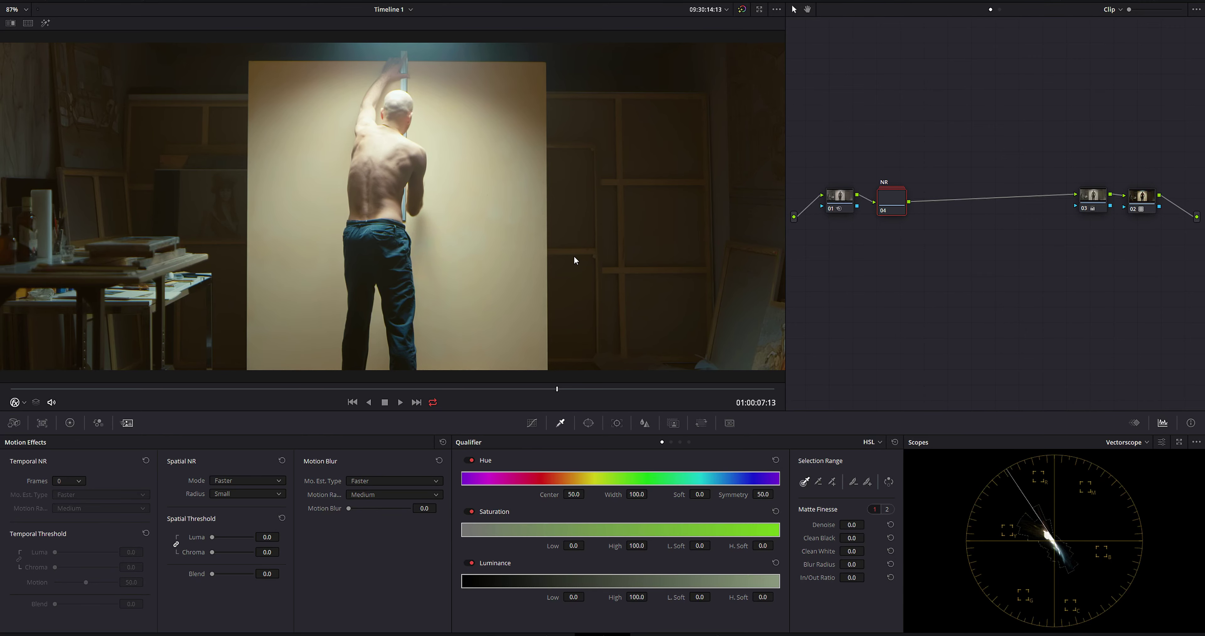
{"action": "scroll", "coordinate": [381, 250], "scroll_direction": "up", "scroll_amount": 10}
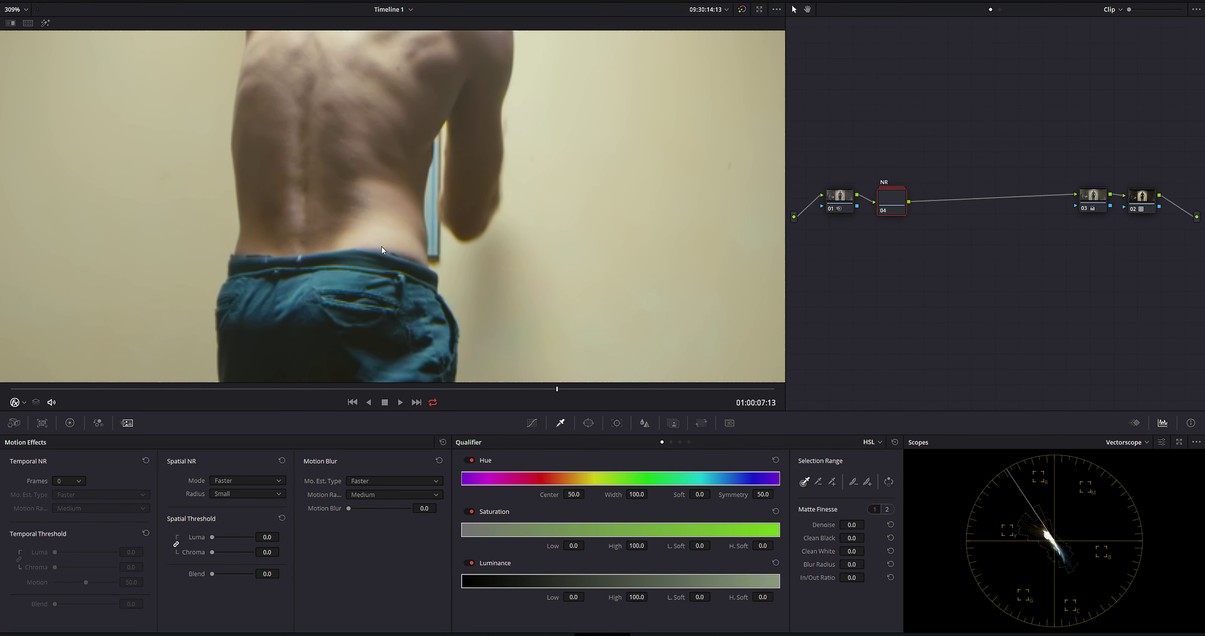
{"action": "scroll", "coordinate": [396, 252], "scroll_direction": "up", "scroll_amount": 3}
{"action": "scroll", "coordinate": [421, 233], "scroll_direction": "down", "scroll_amount": 3}
{"action": "scroll", "coordinate": [417, 261], "scroll_direction": "up", "scroll_amount": 6}
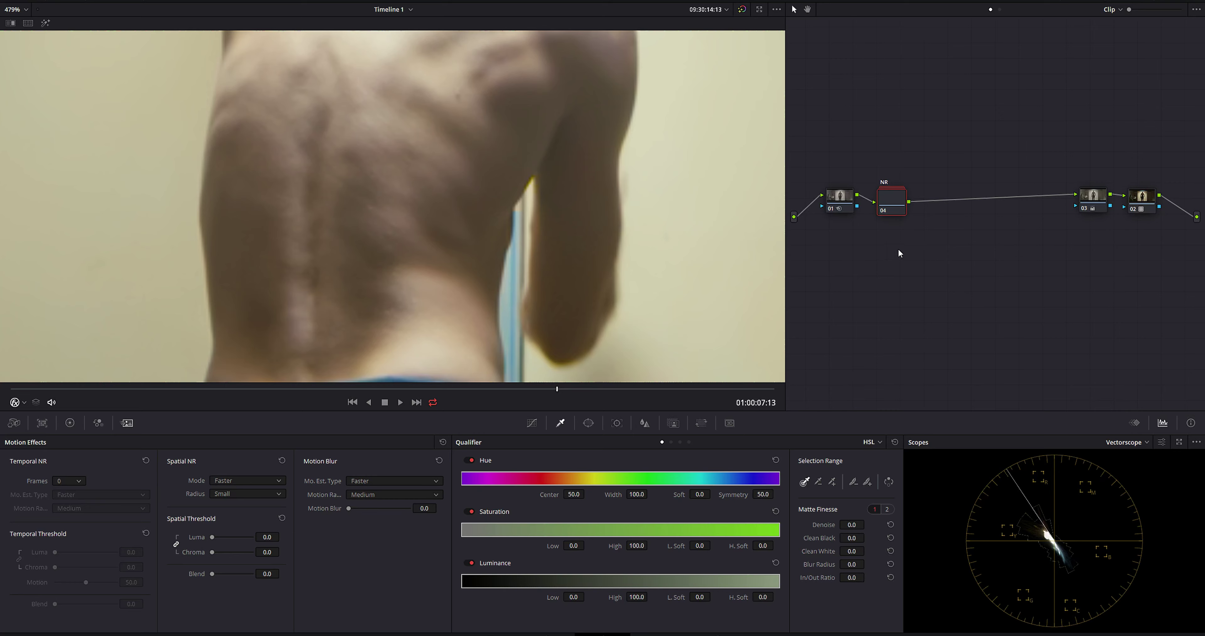
{"action": "scroll", "coordinate": [417, 276], "scroll_direction": "up", "scroll_amount": 2}
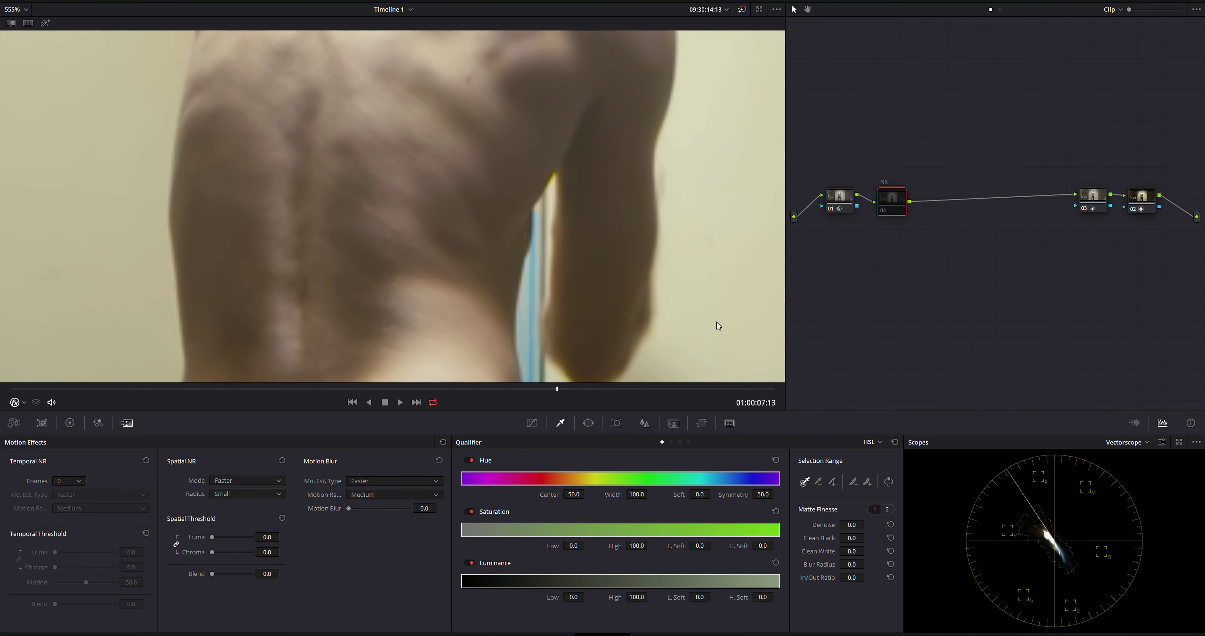
{"action": "left_click", "coordinate": [560, 388]}
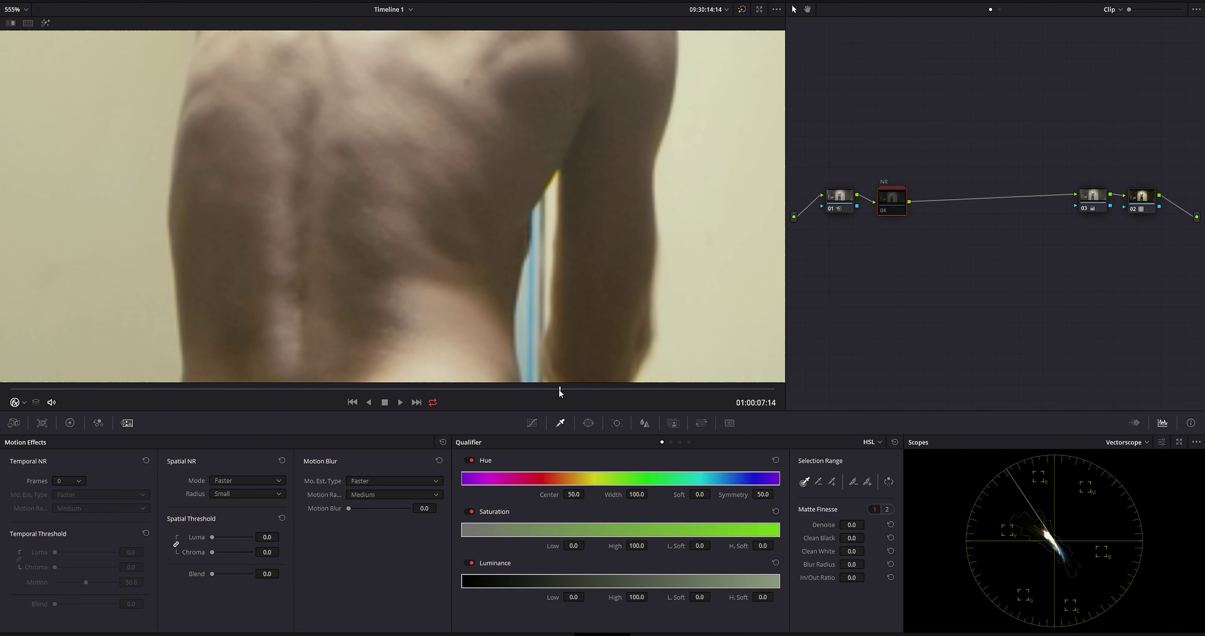
{"action": "left_click_drag", "start_coordinate": [560, 388], "coordinate": [563, 388]}
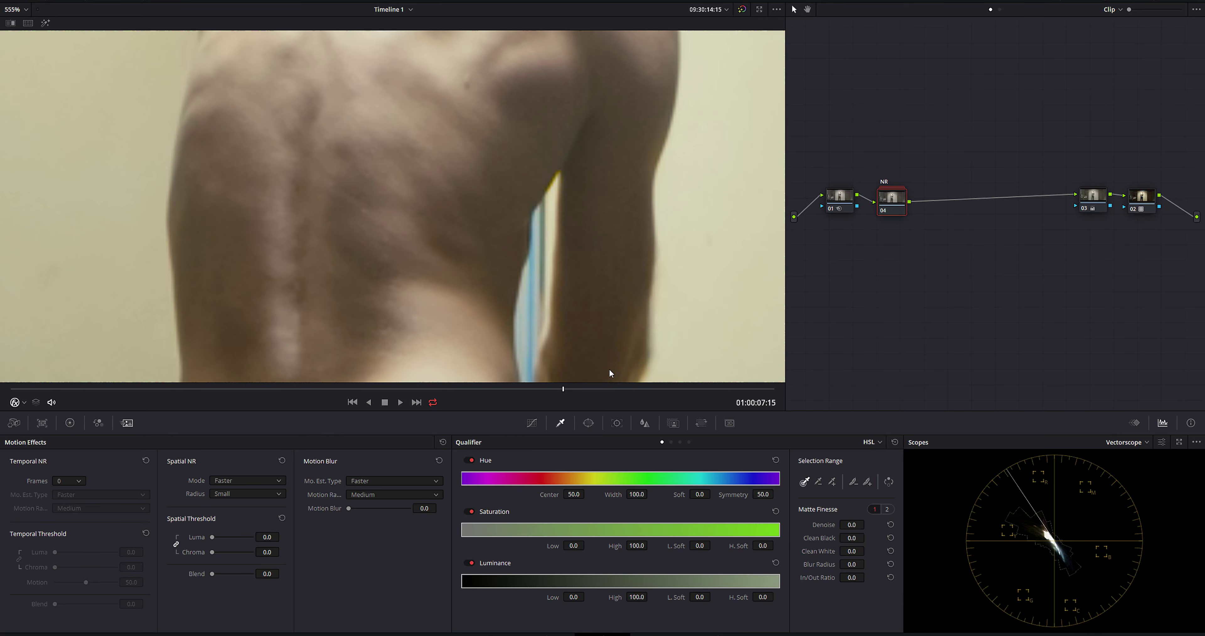
{"action": "left_click_drag", "start_coordinate": [556, 394], "coordinate": [562, 393]}
{"action": "left_click", "coordinate": [559, 391]}
{"action": "key", "text": "Left"}
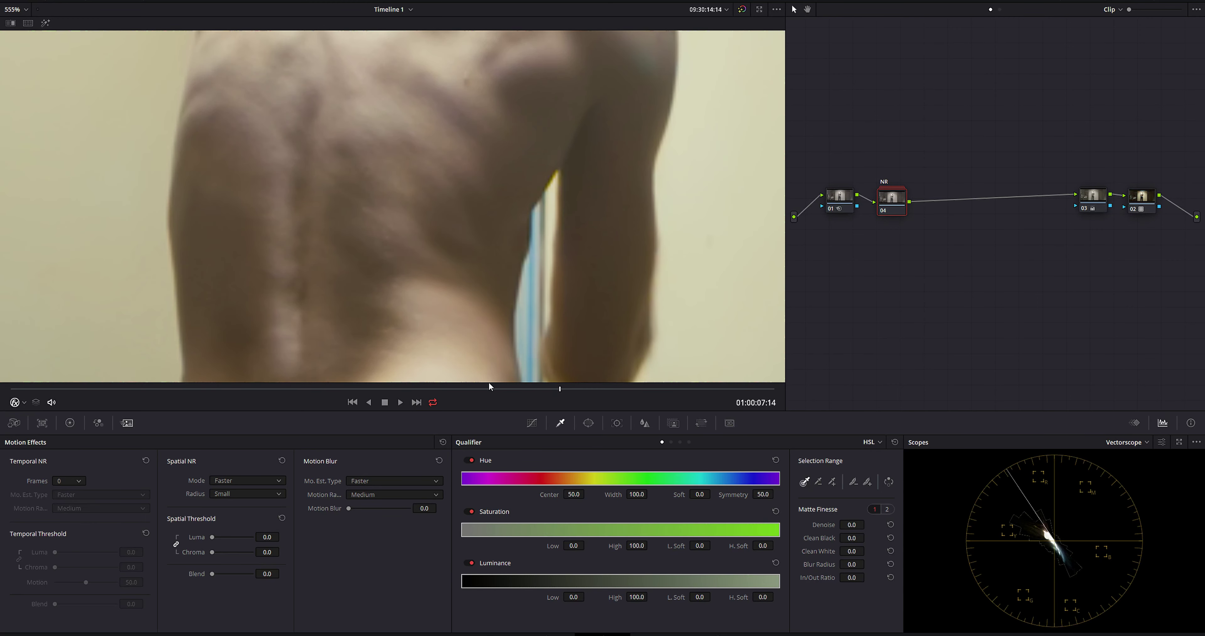
{"action": "left_click", "coordinate": [569, 390]}
{"action": "key", "text": "shift+z"}
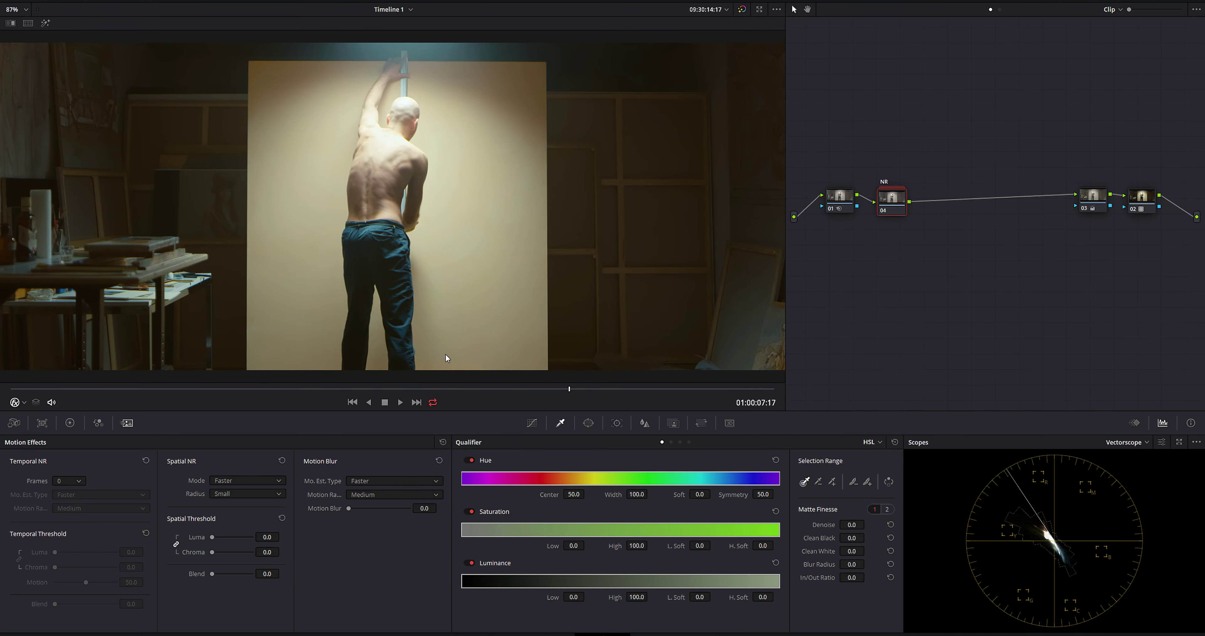